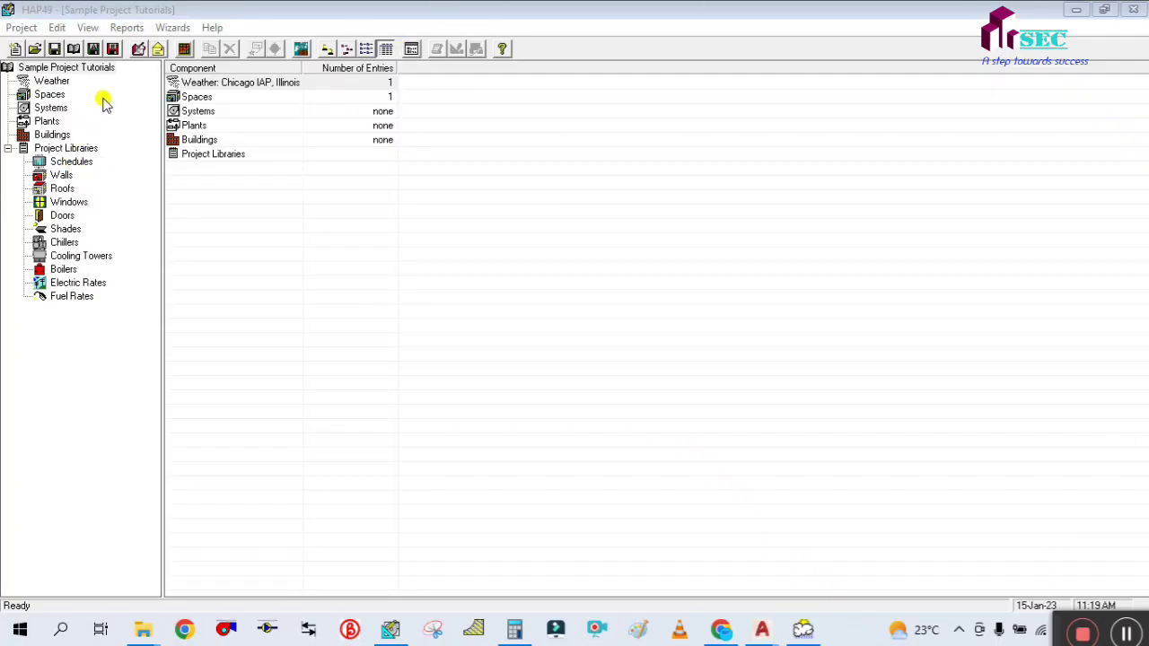
Switch between the project's Spaces, Weather and Air Systems lists in the tree.
left_click(51, 96)
left_click(56, 109)
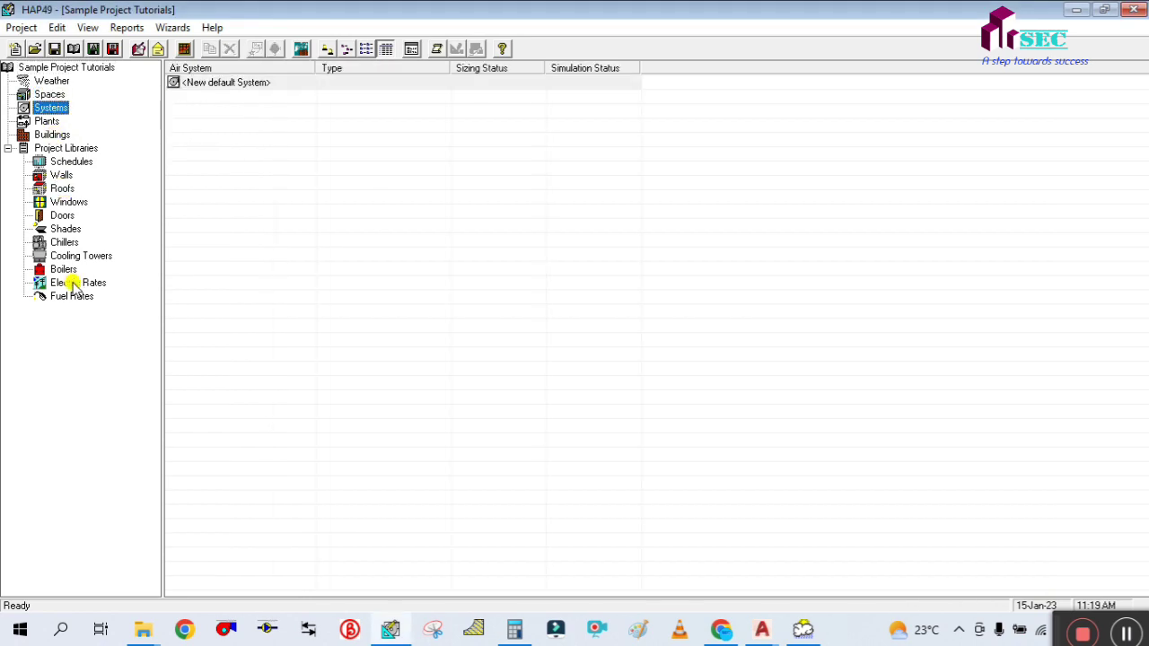
left_click(50, 95)
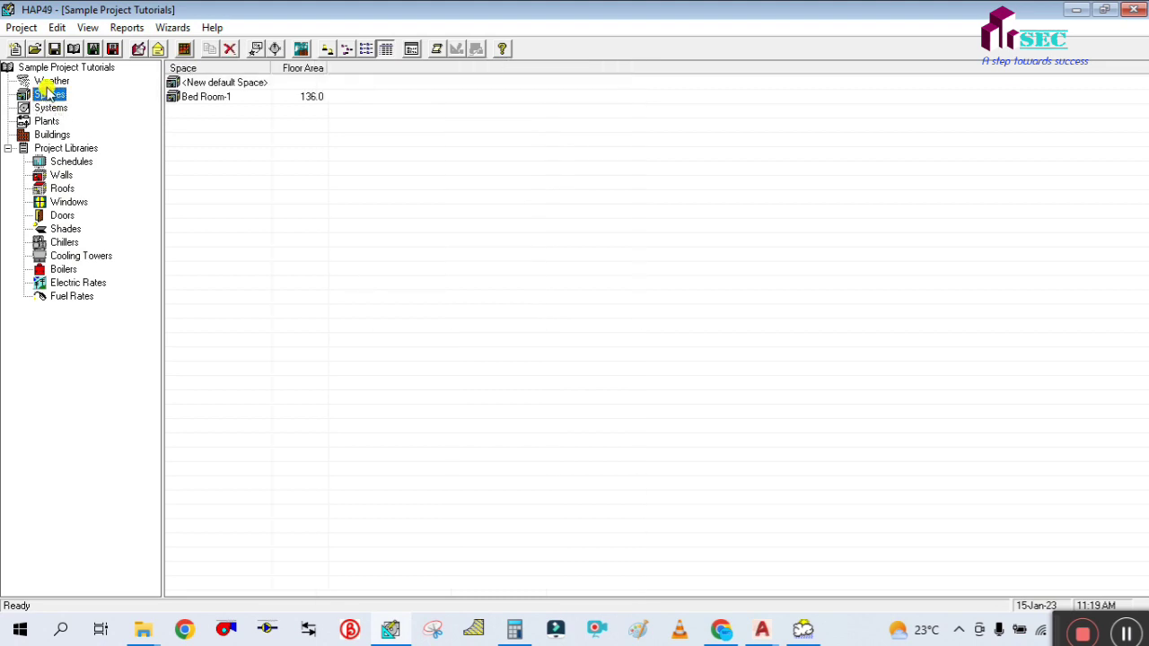
left_click(46, 82)
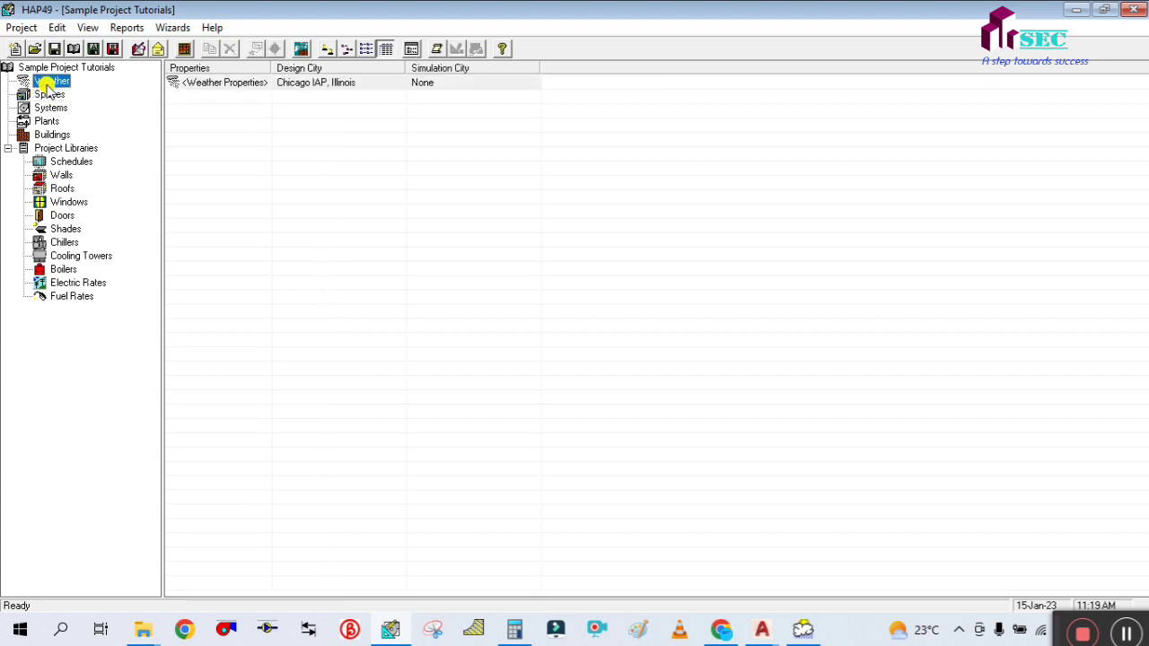
left_click(49, 95)
left_click(50, 107)
left_click(49, 95)
left_click(48, 107)
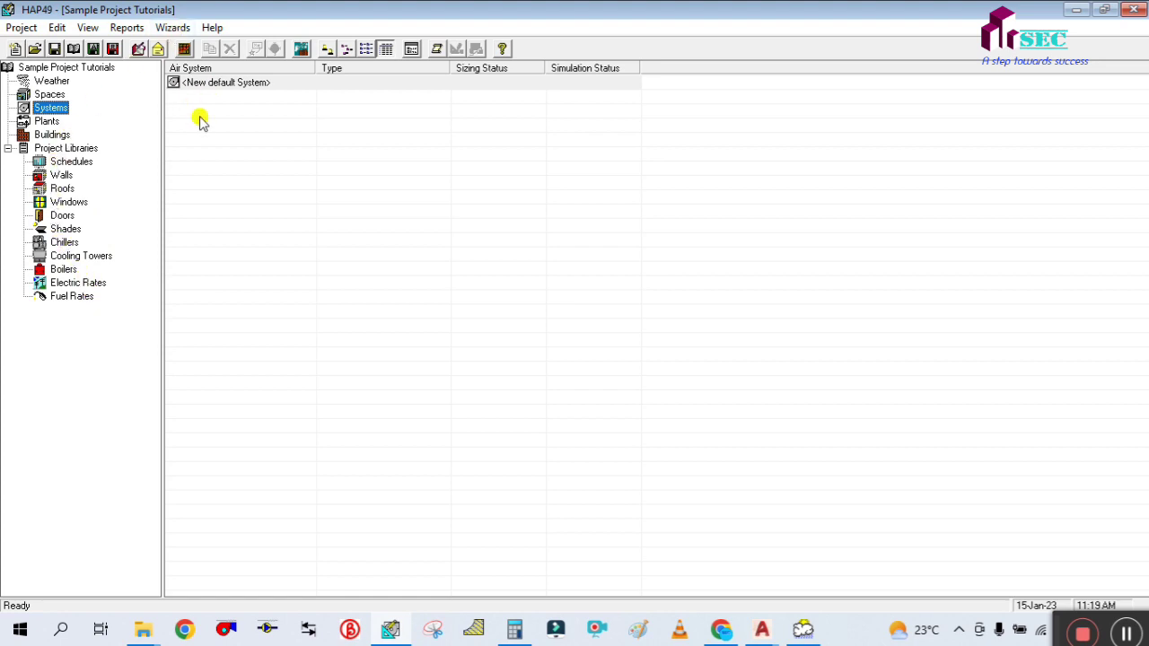
Select Bed Room-1 in the Spaces list, then return to the Air Systems list.
left_click(51, 96)
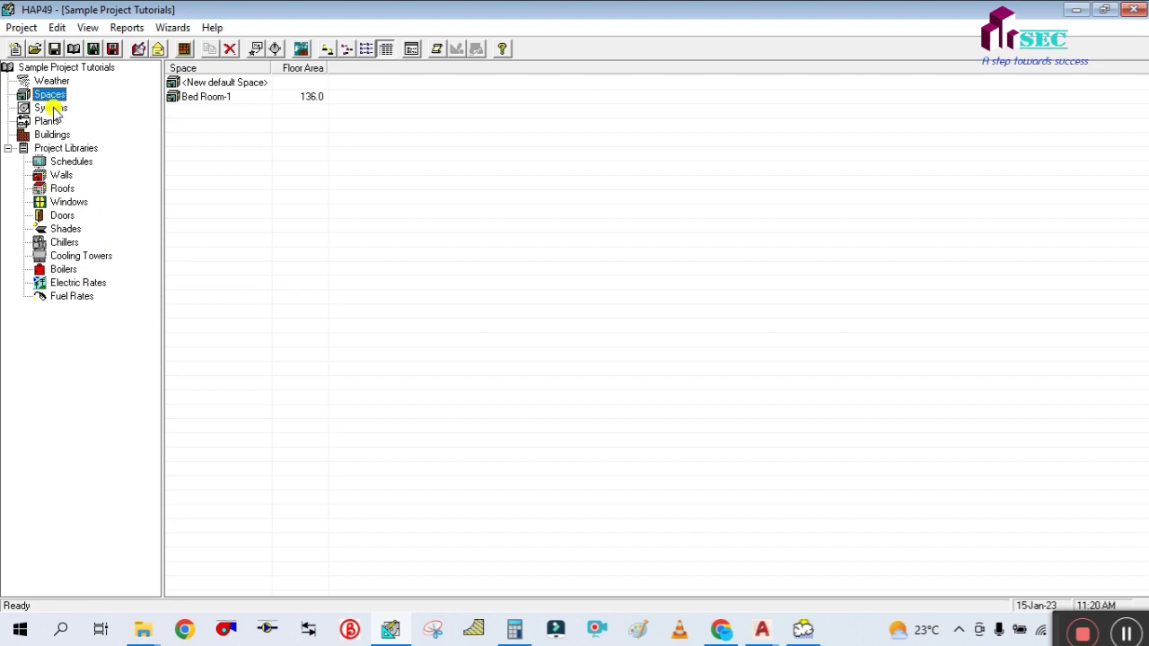
left_click(54, 108)
left_click(51, 95)
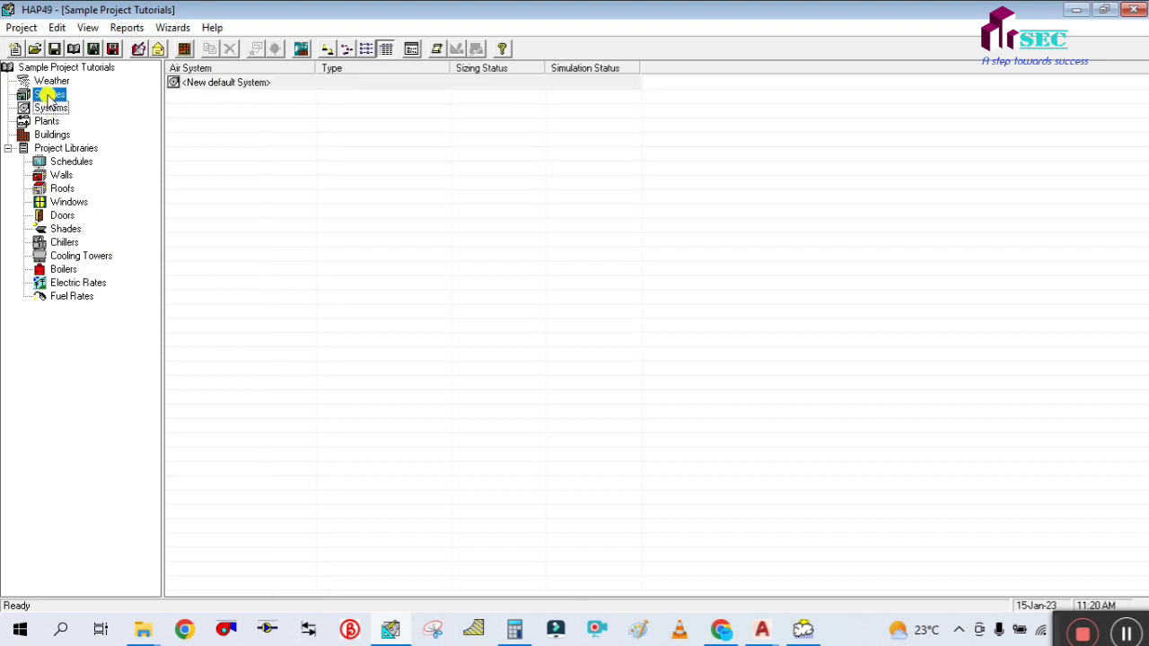
left_click(222, 98)
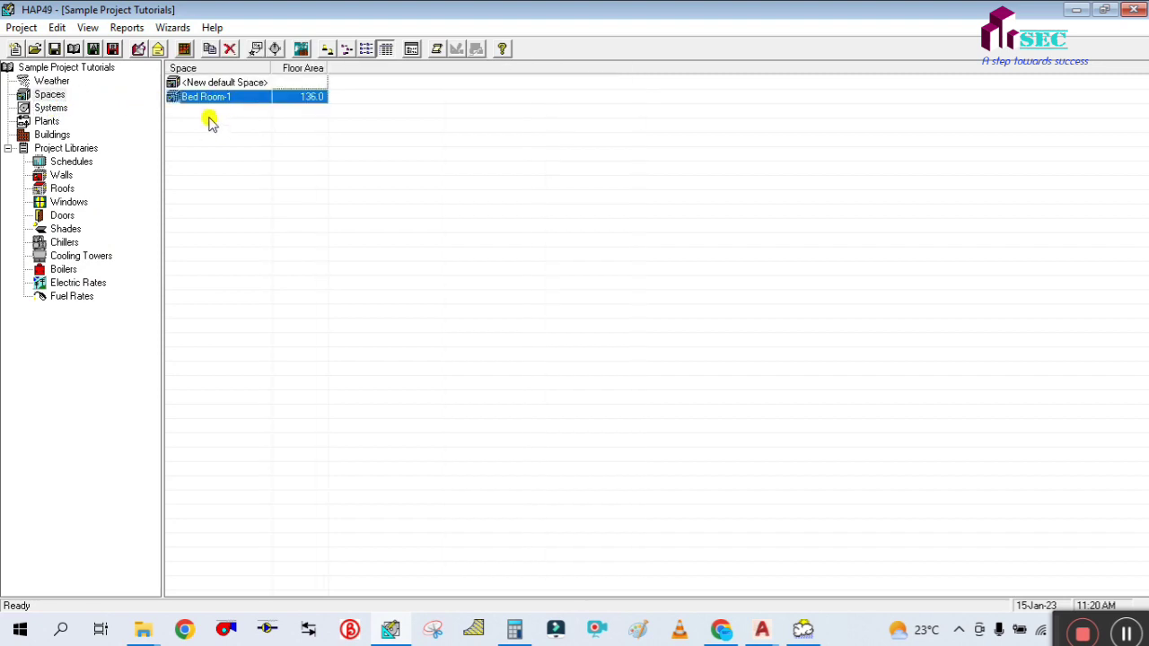
left_click(63, 109)
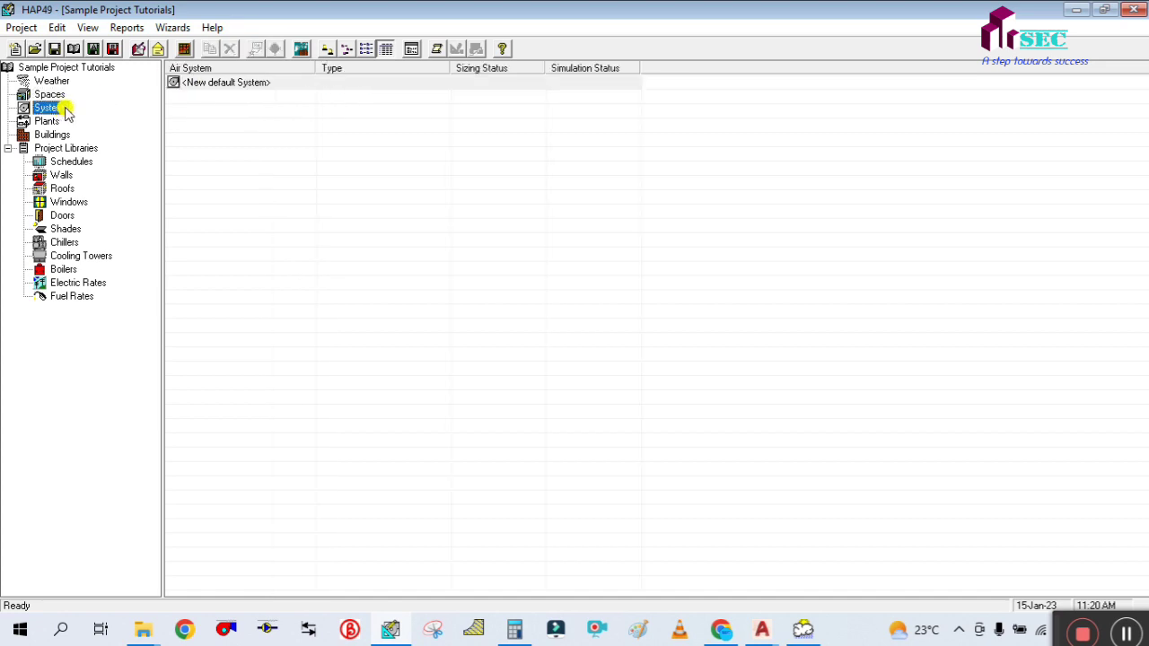
Open the new default system's properties and review its General, Components, Sizing Data and Equipment tabs.
double_click(216, 83)
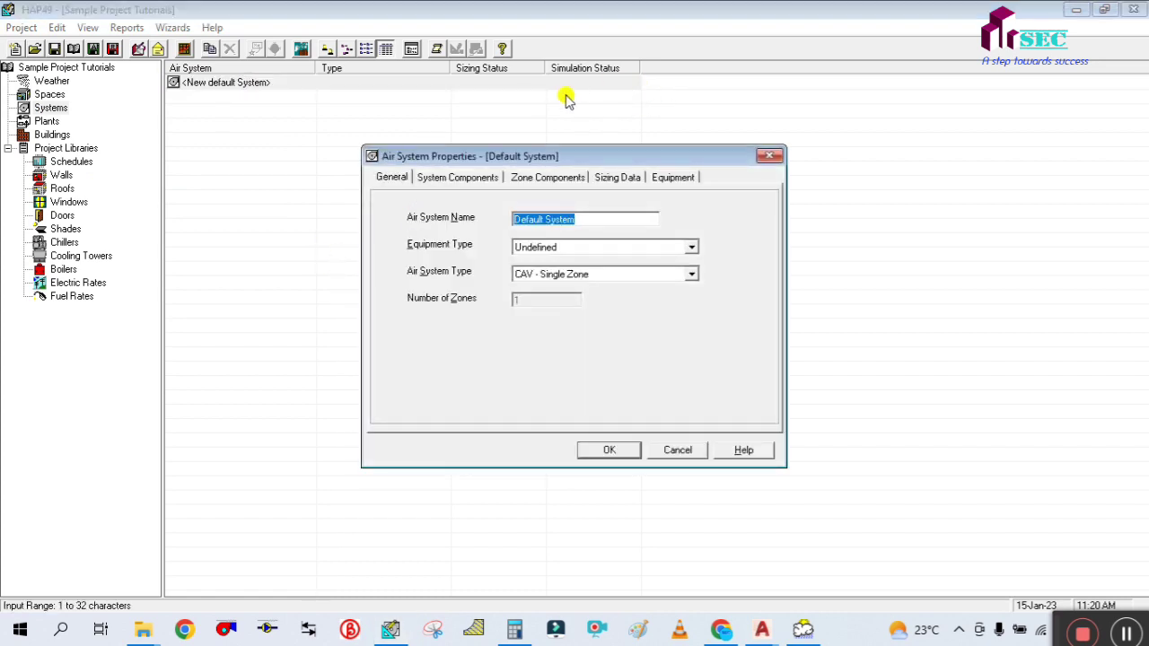
left_click_drag(408, 153, 371, 144)
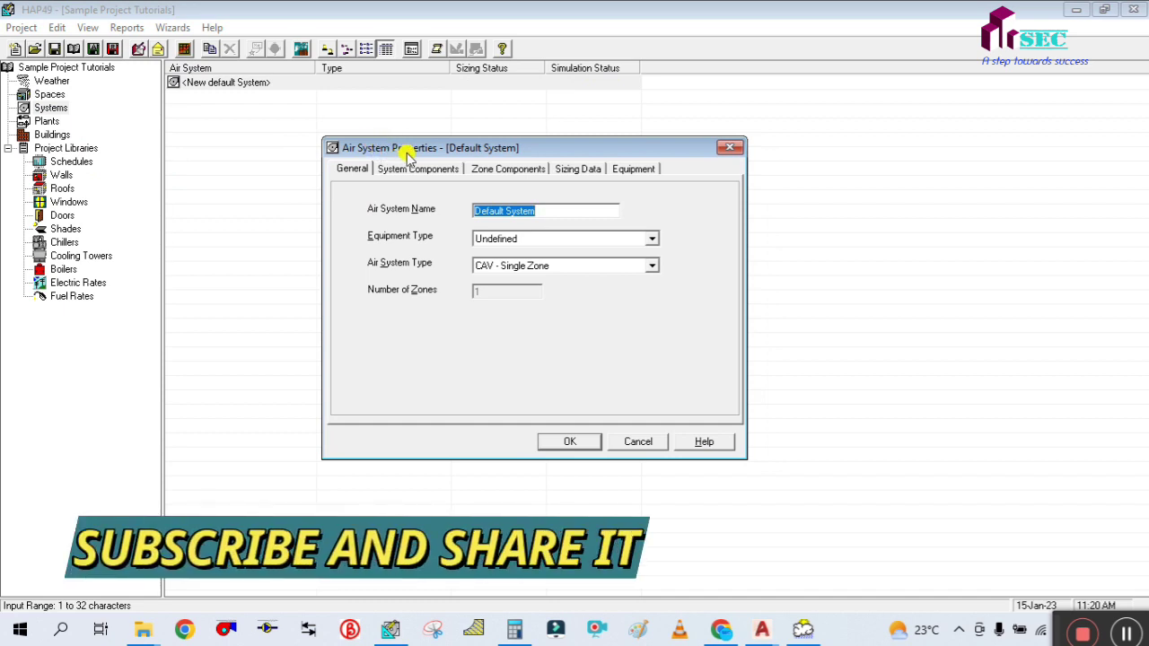
left_click(353, 170)
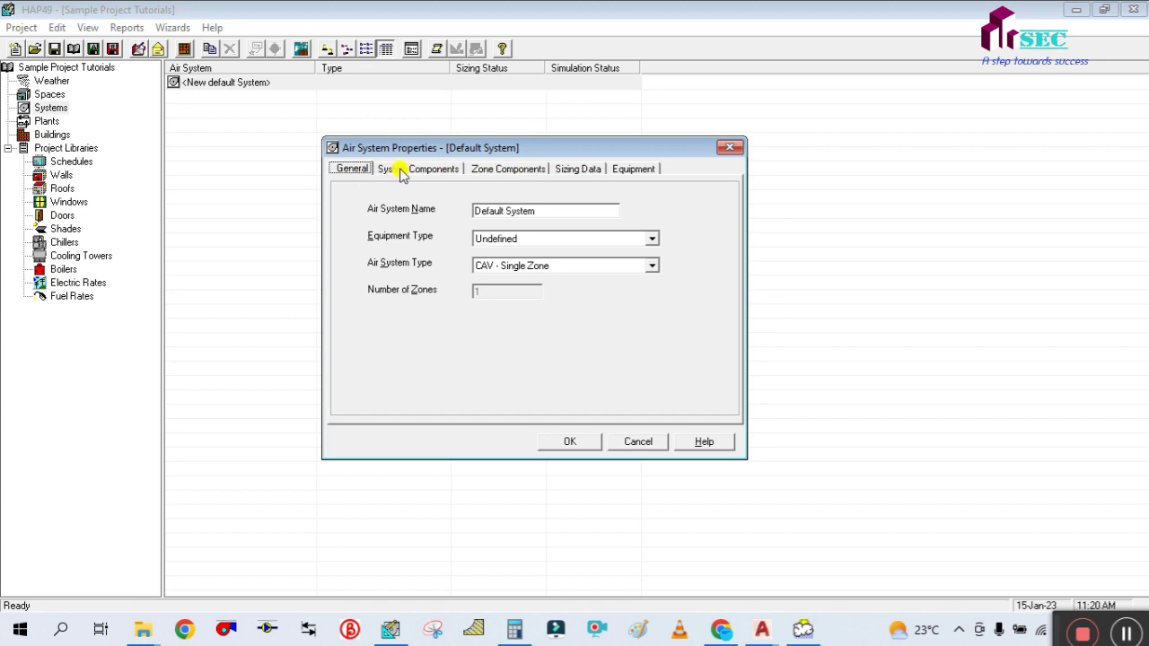
left_click(399, 168)
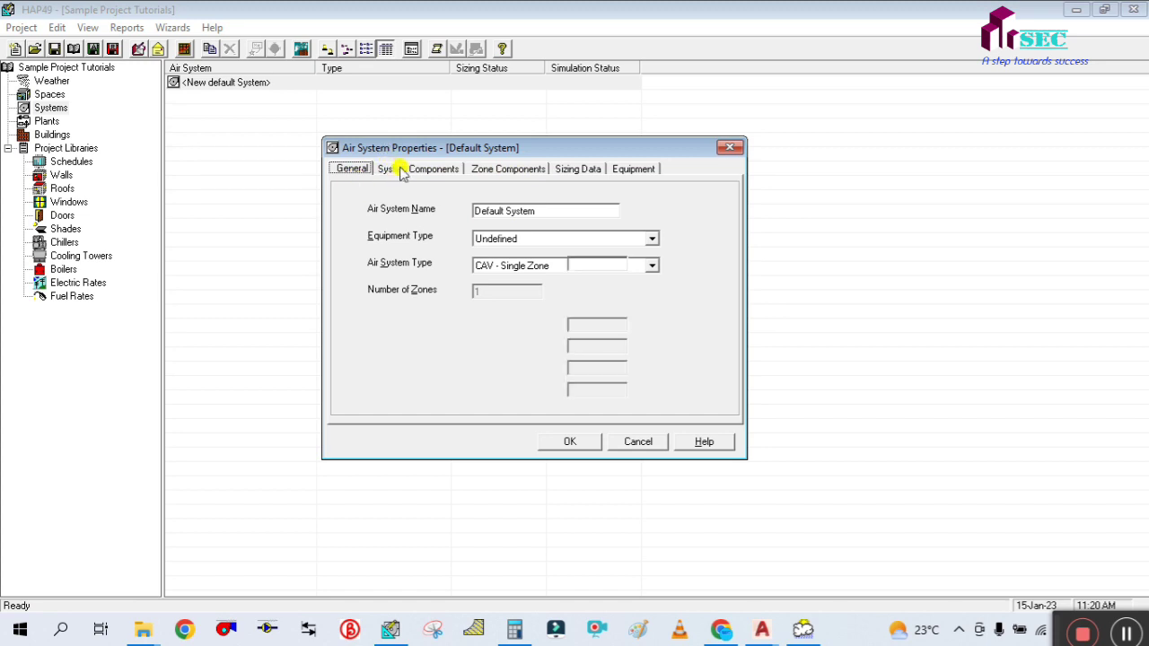
left_click(487, 168)
left_click(567, 168)
left_click(631, 169)
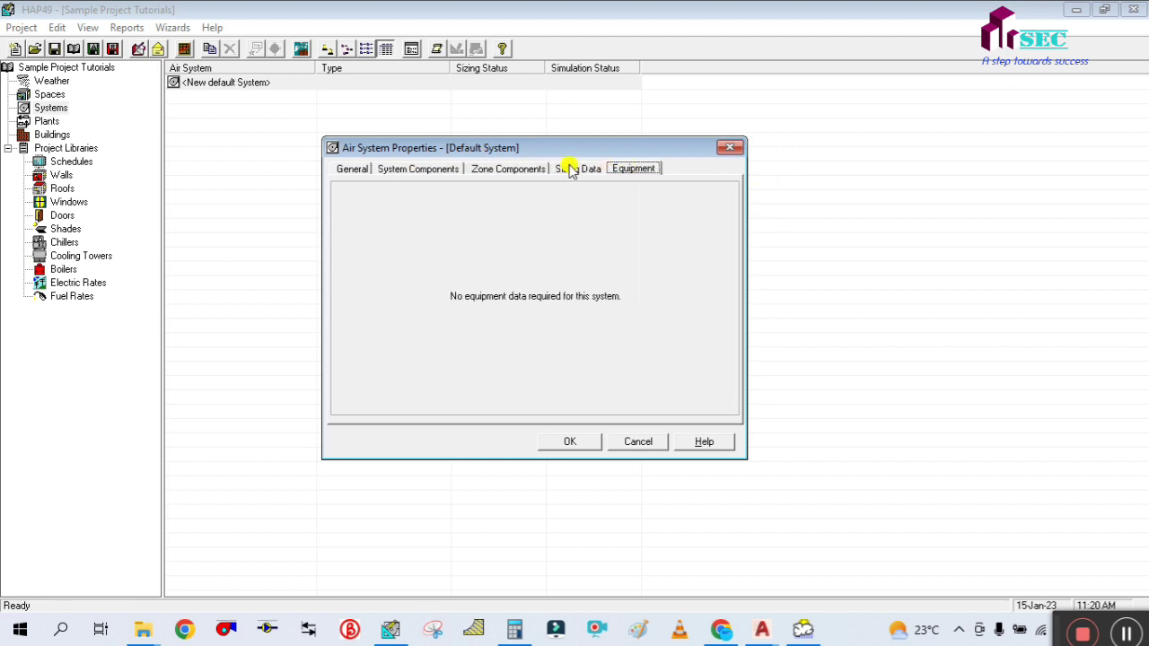
left_click(351, 168)
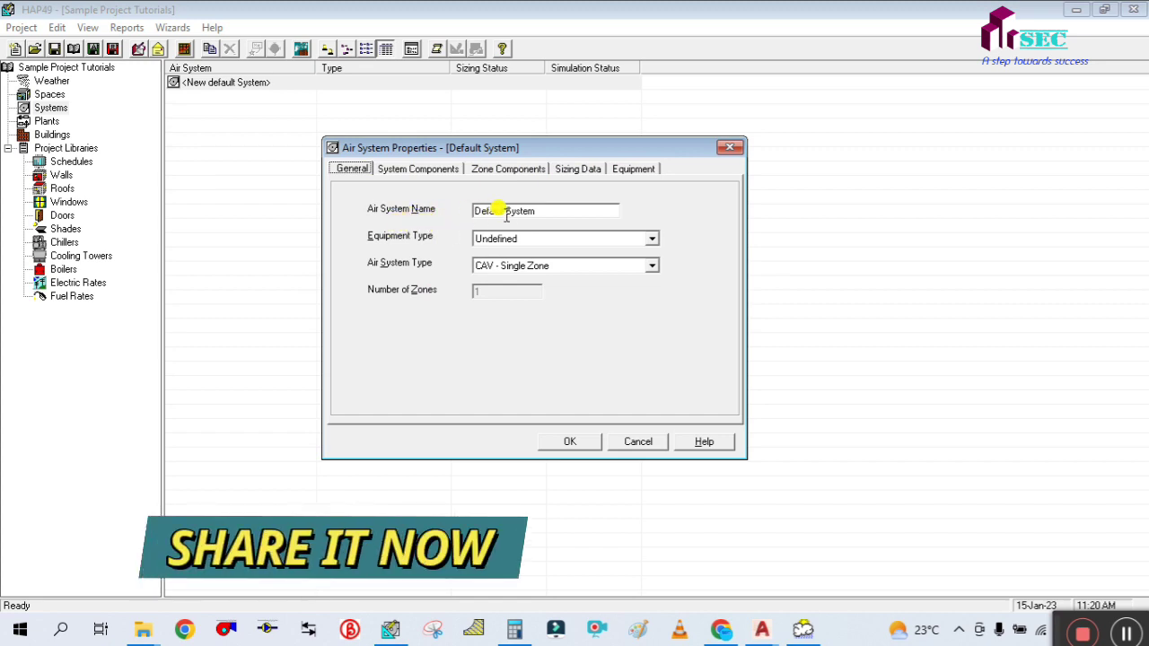
left_click(542, 211)
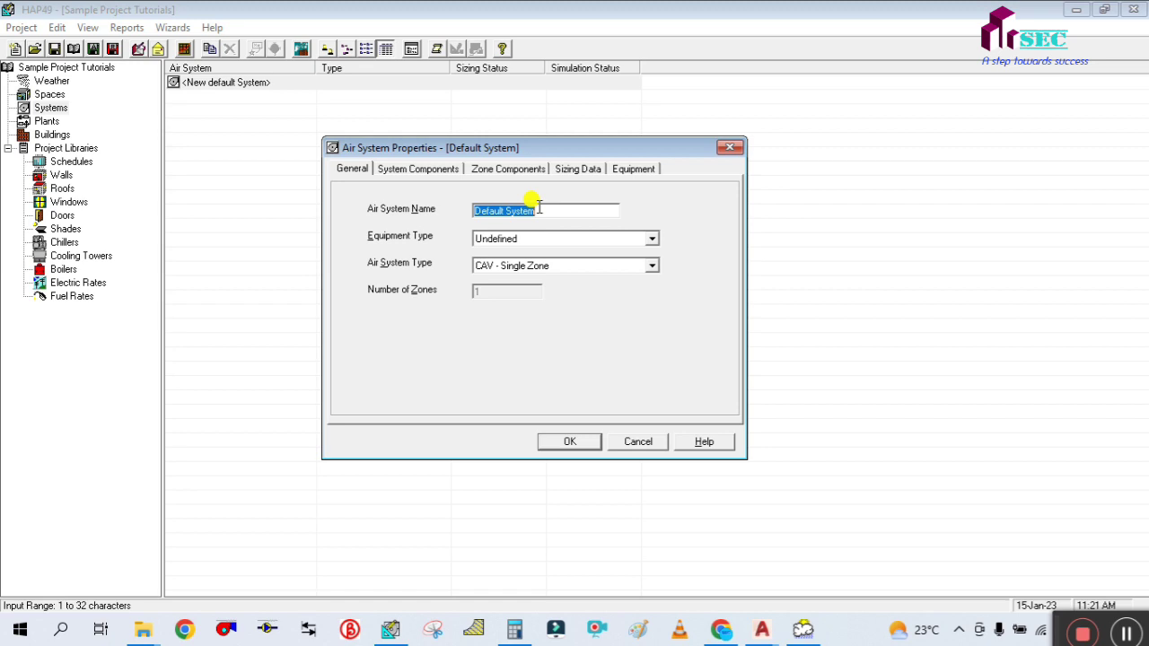
Replace the name Default System with 'Wall Mounted Split-001'.
type("SPU")
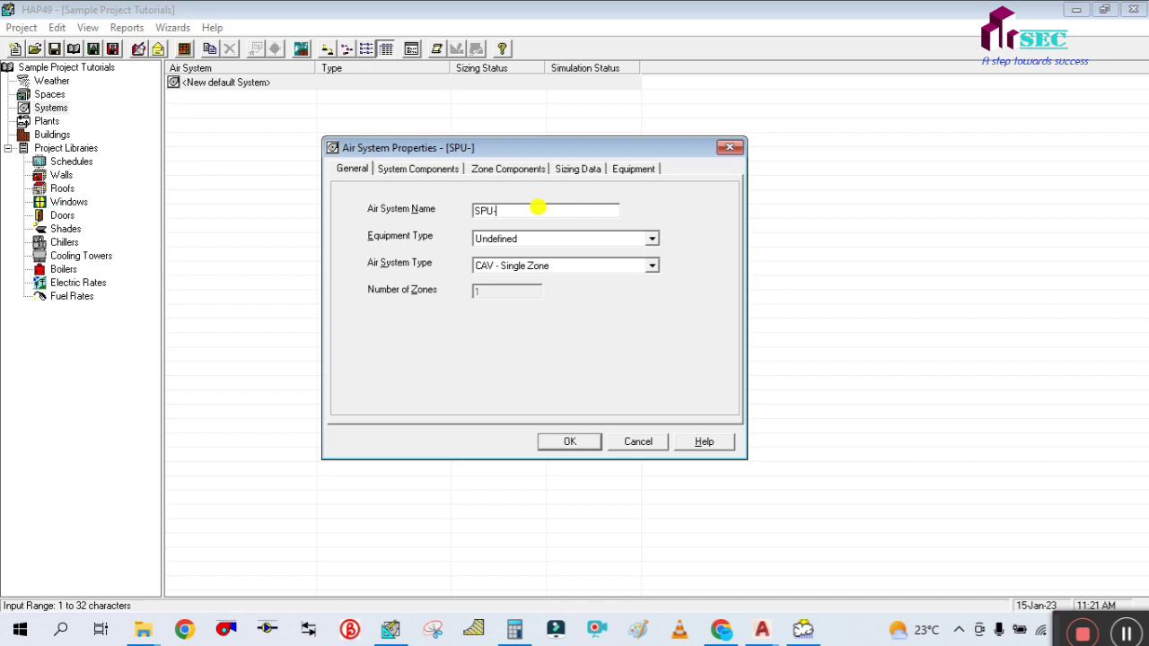
type("-")
key("BackSpace")
key("BackSpace")
key("BackSpace")
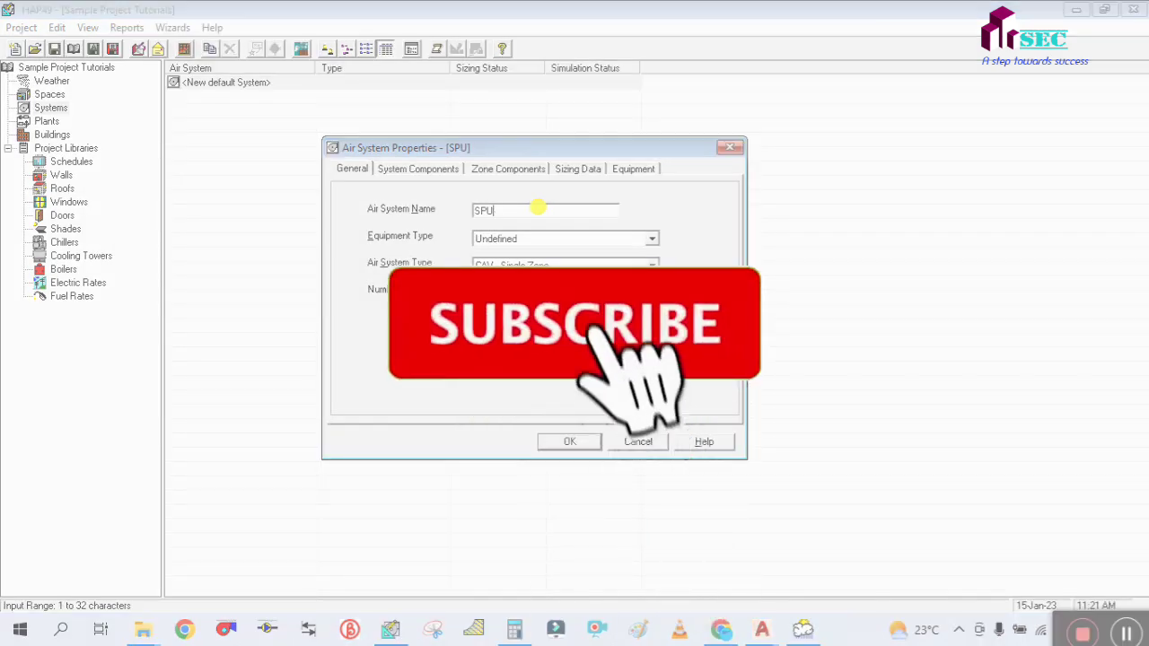
key("BackSpace")
type("W")
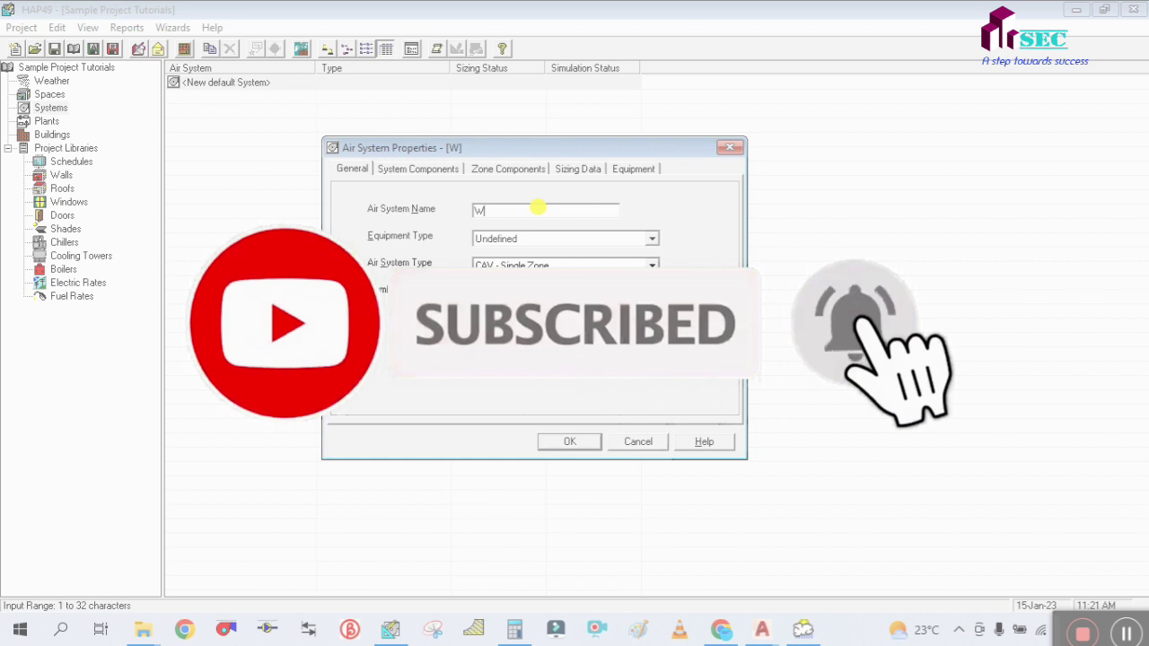
type("all")
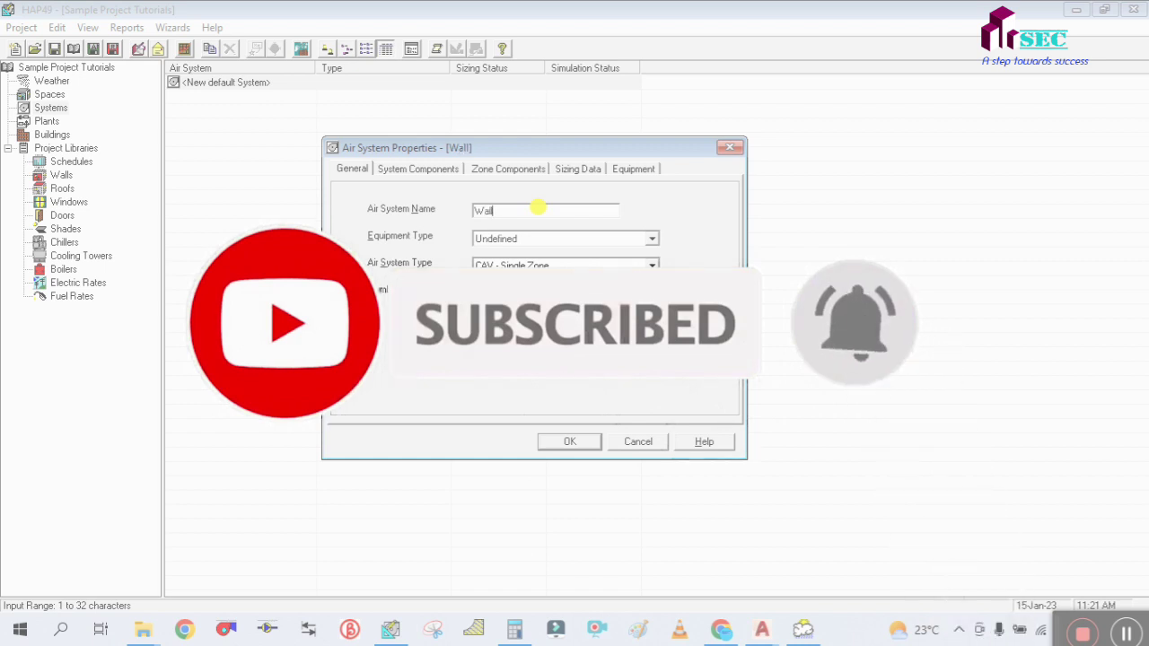
type(" Moun")
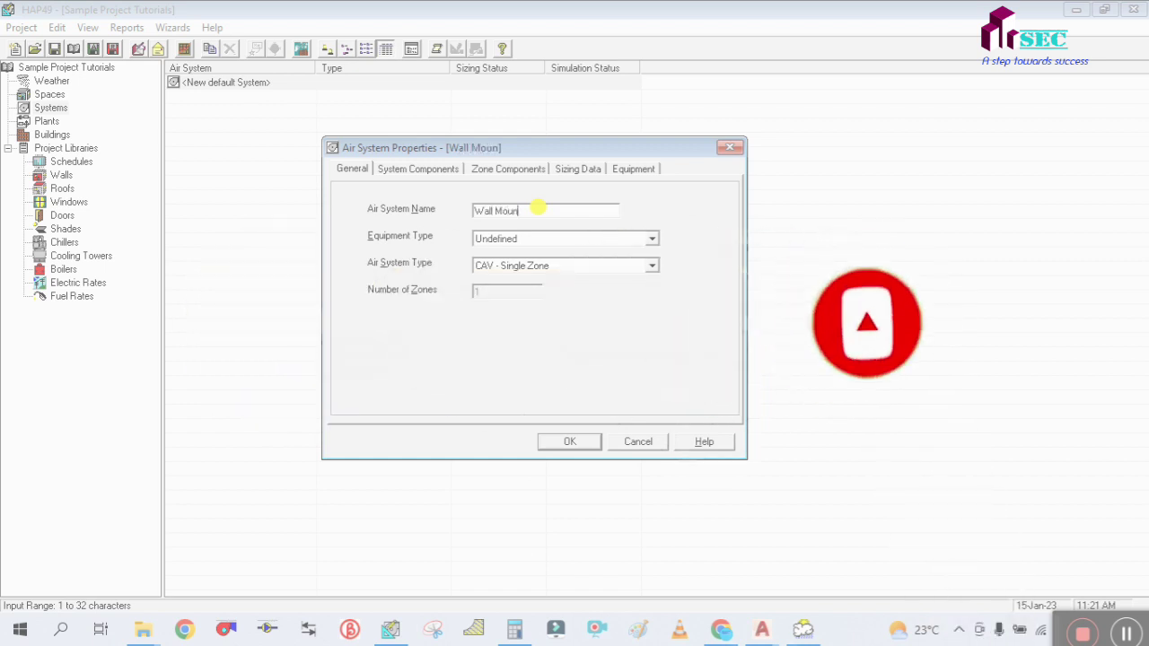
type("ted Split")
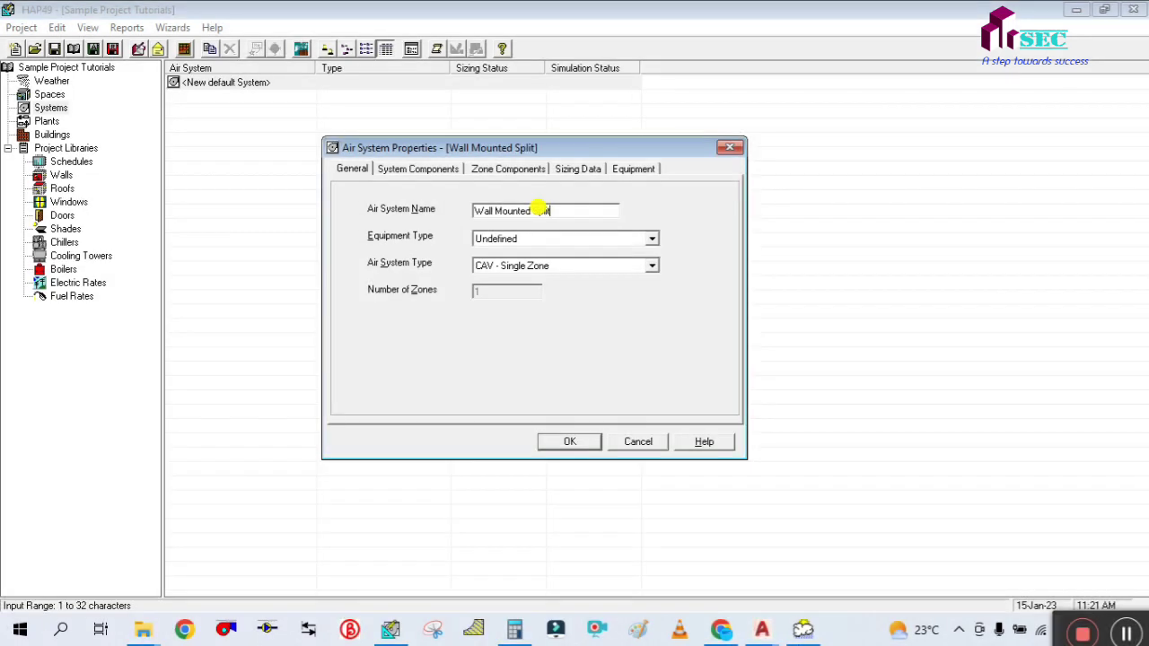
type("-001")
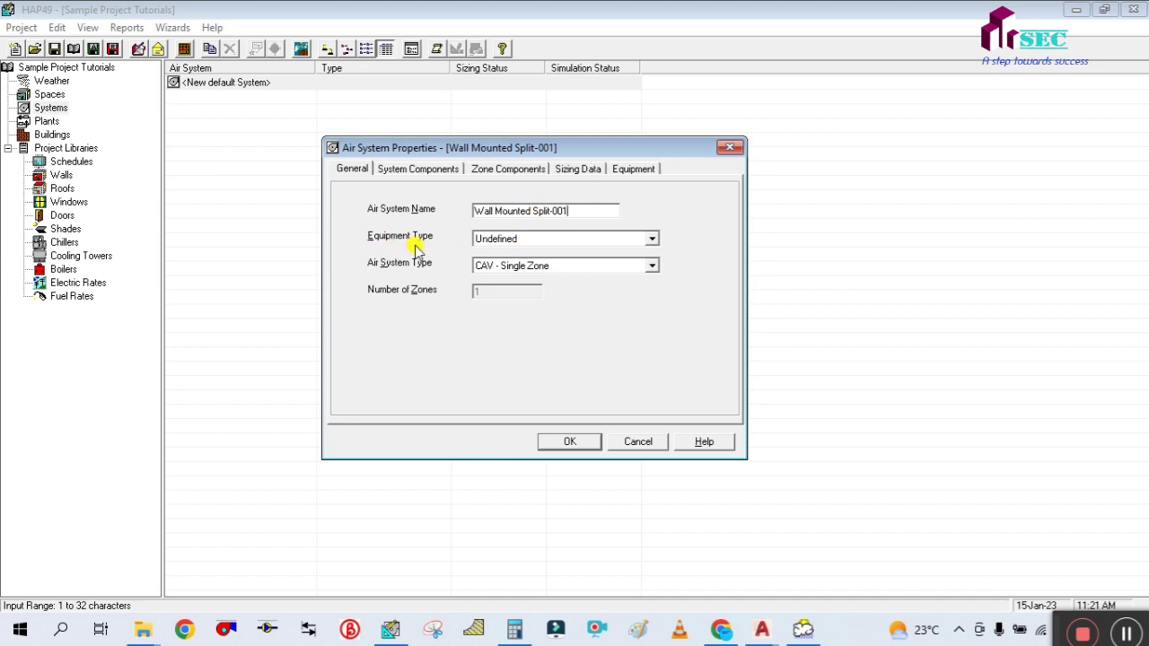
left_click(654, 237)
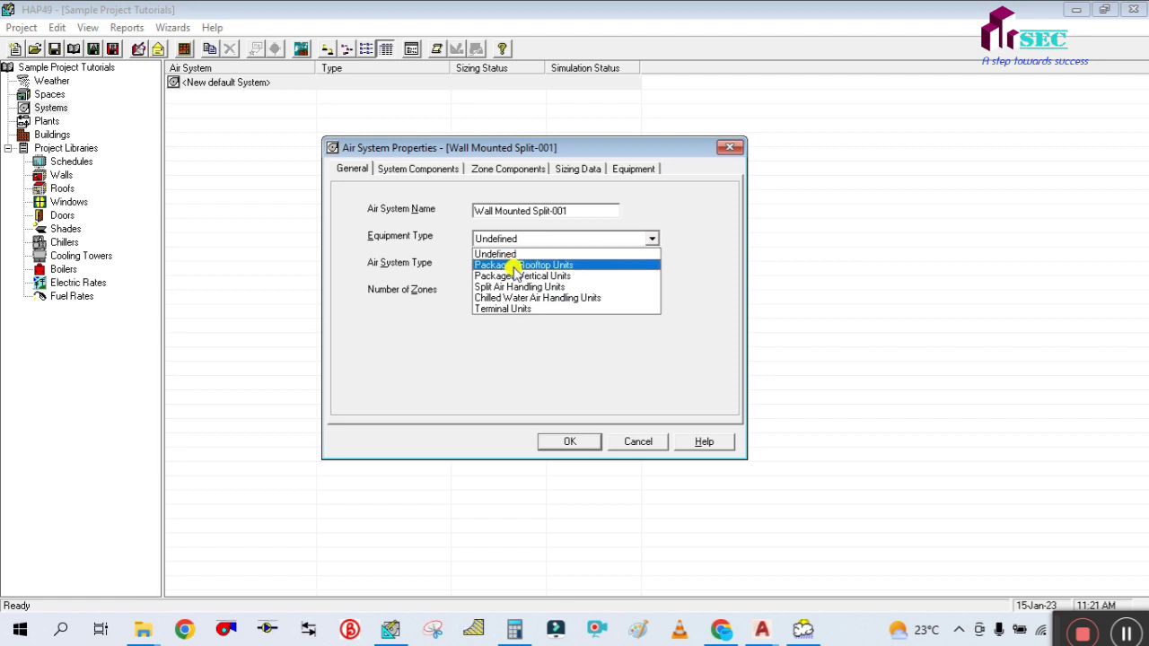
Set the equipment type to Terminal Units and bring up the Air System Type choices.
left_click(523, 309)
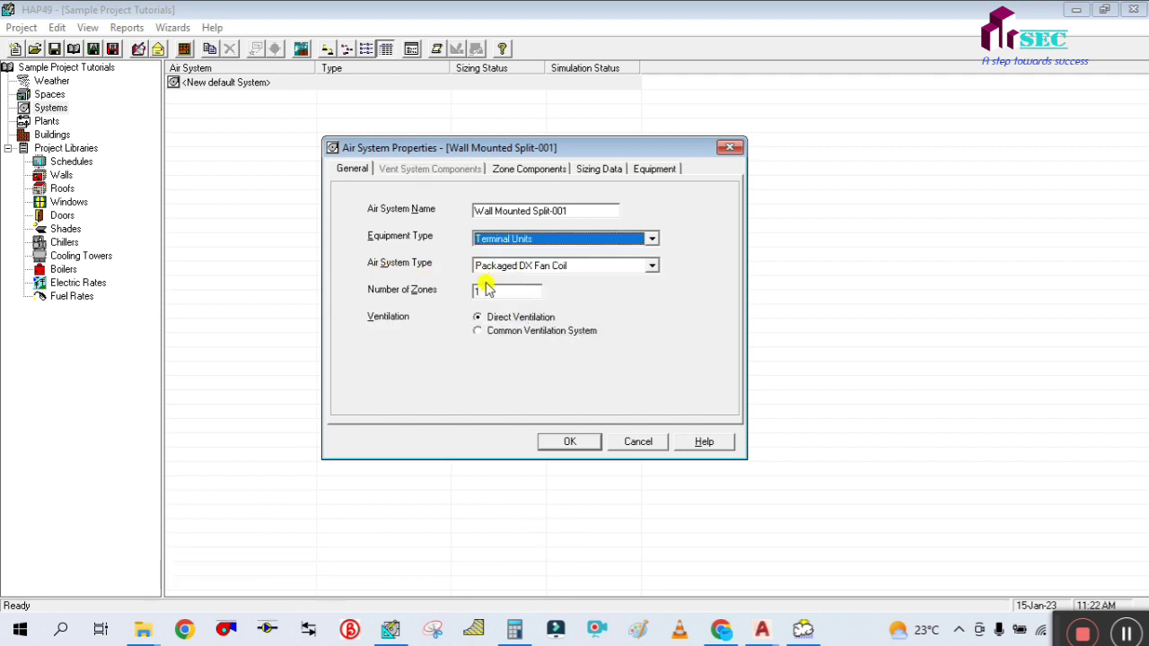
left_click(616, 271)
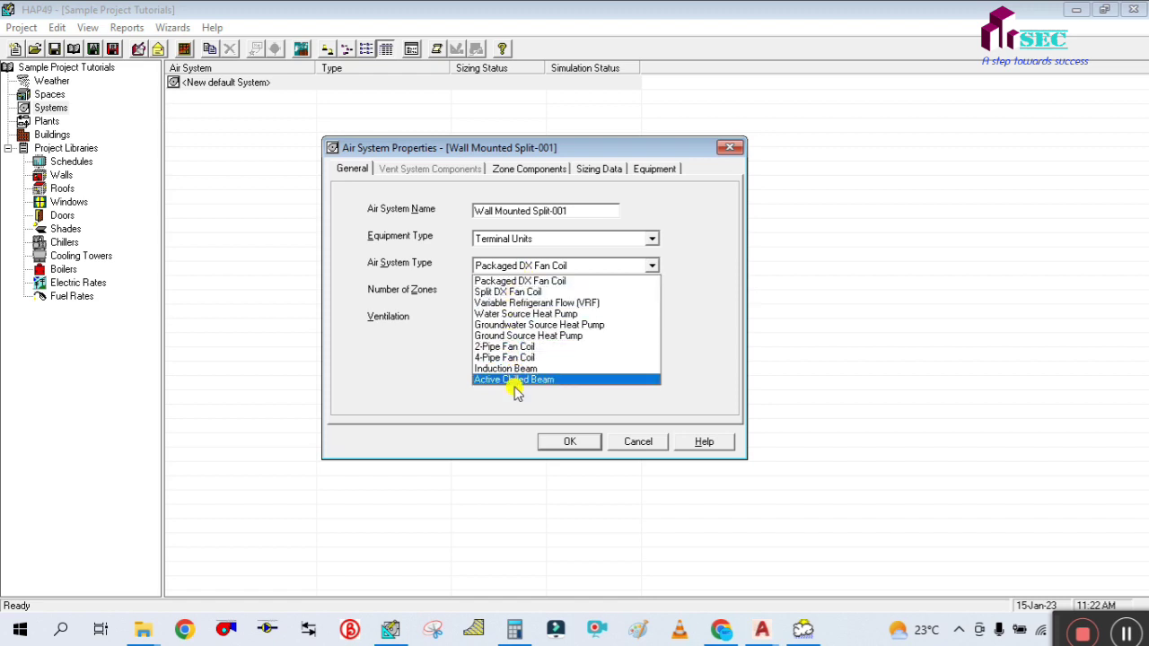
Make the system a Split DX Fan Coil with 1 zone and Direct Ventilation.
left_click(514, 292)
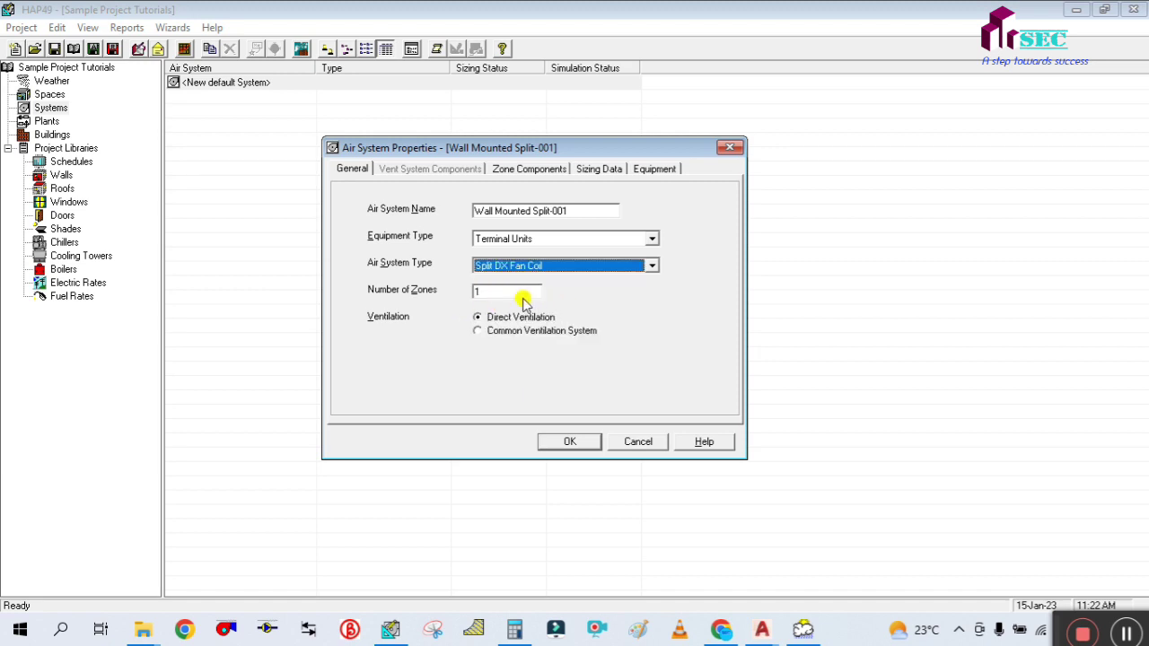
left_click(507, 292)
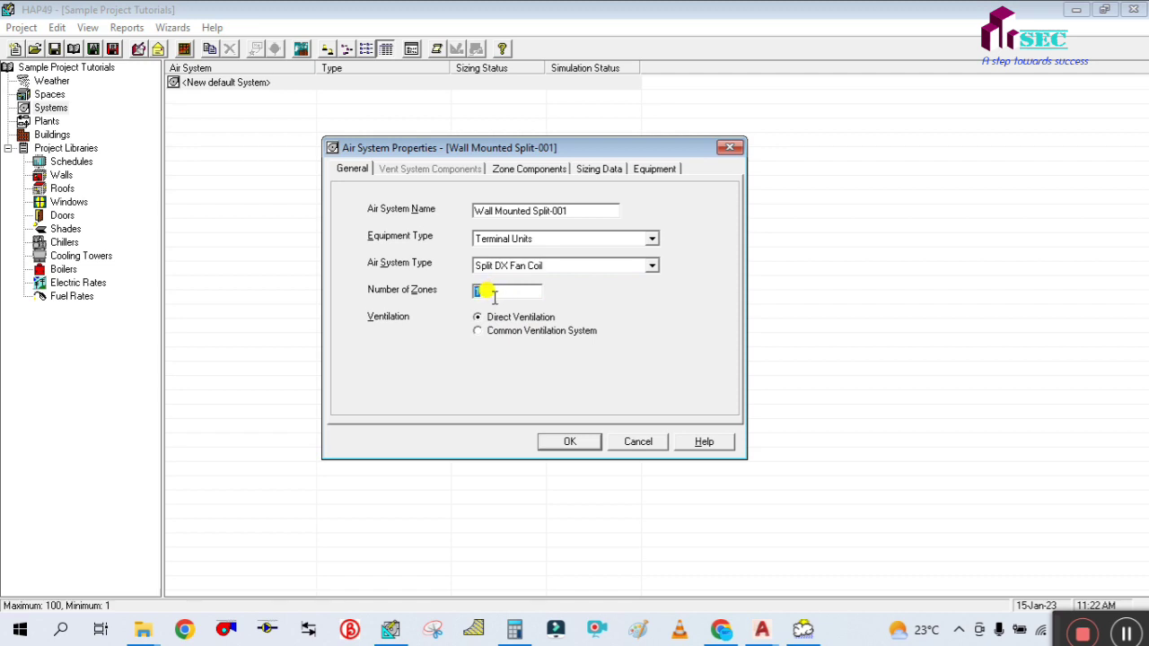
left_click(482, 333)
left_click(479, 320)
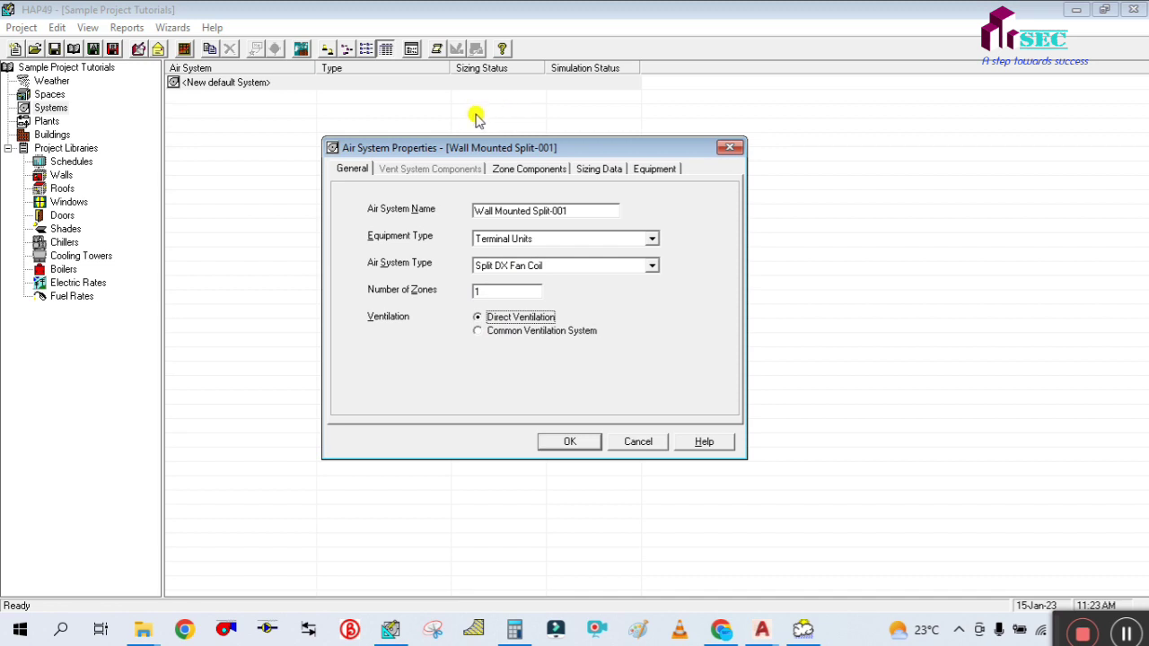
left_click(480, 334)
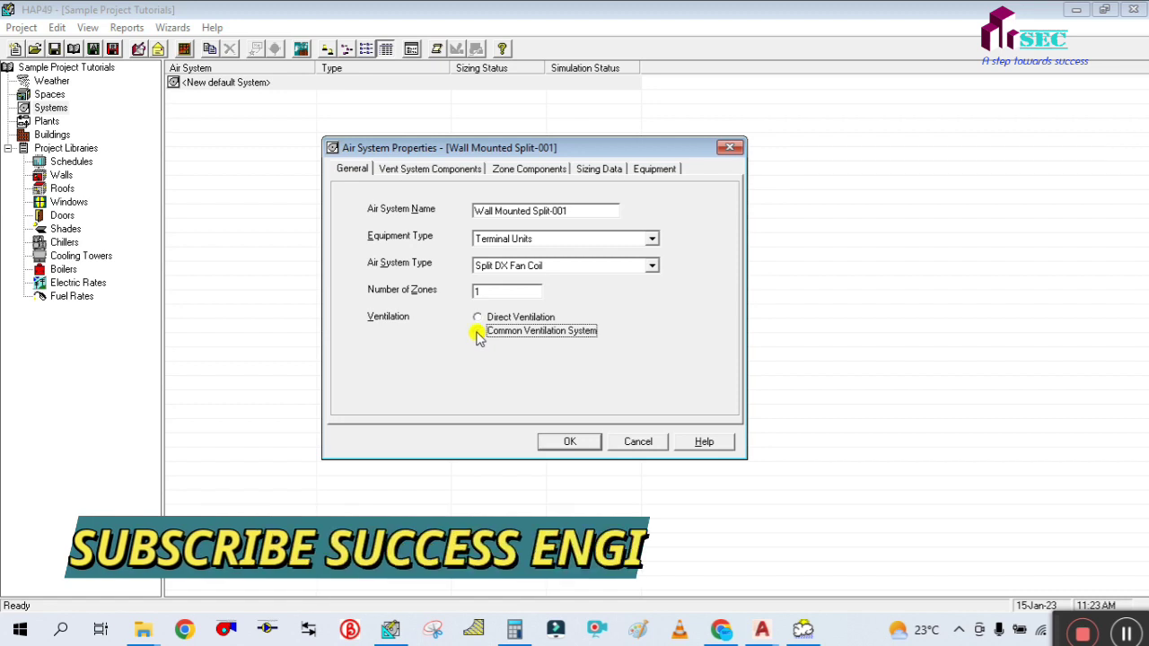
left_click(478, 320)
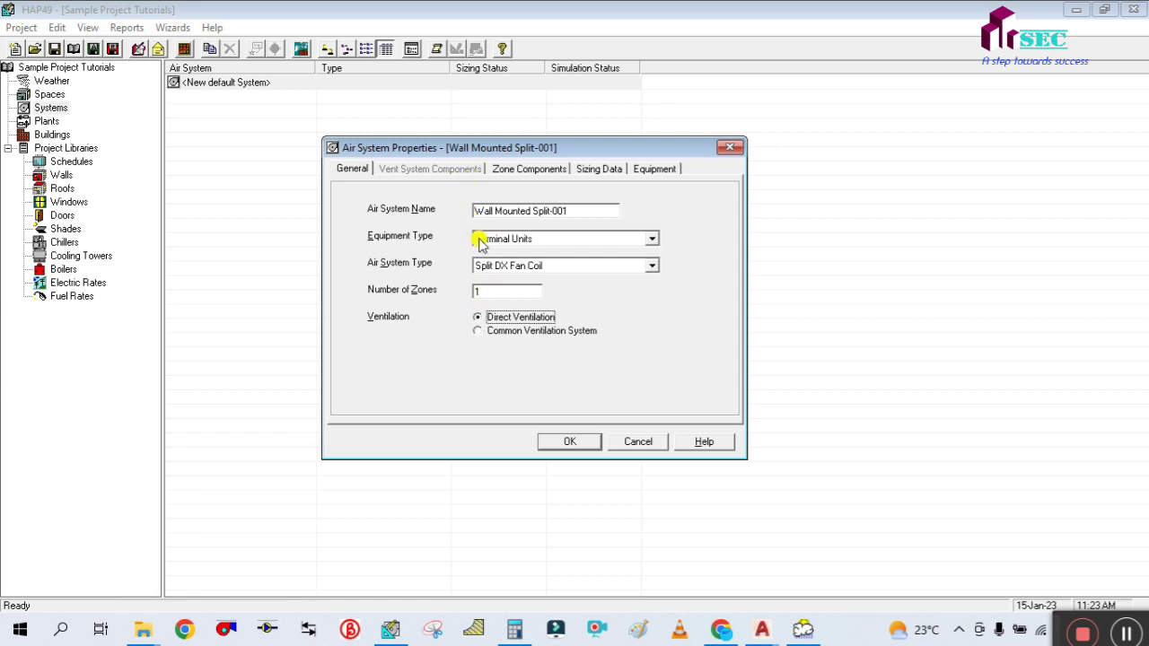
left_click(431, 171)
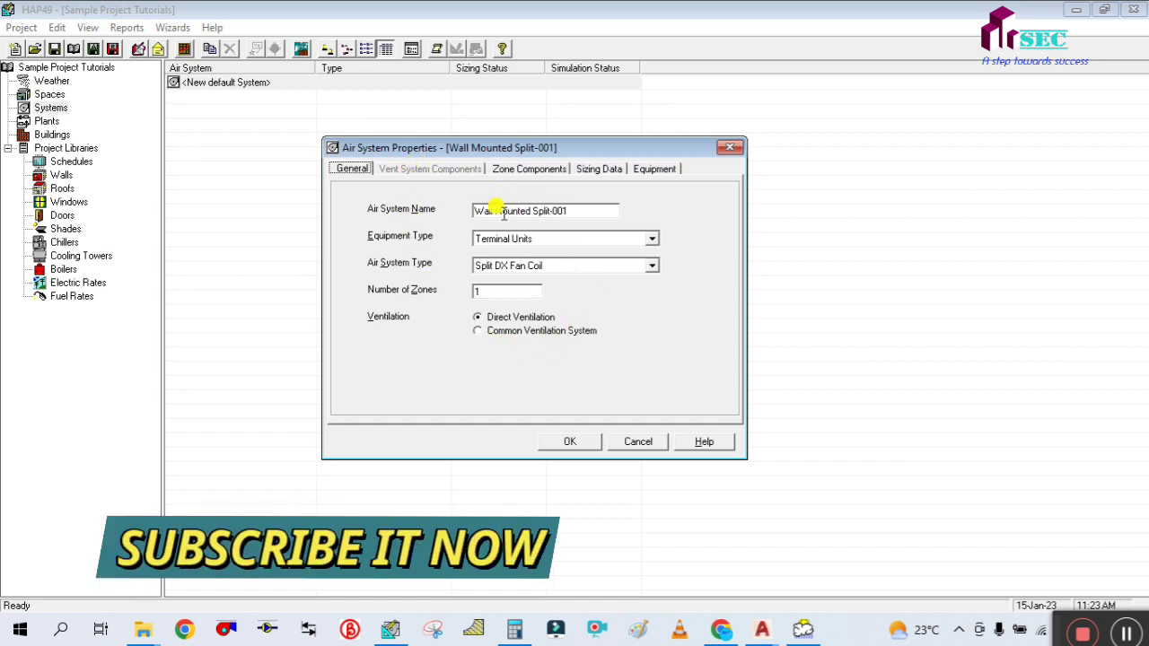
Assign the space Bed Room-1 to Zone 1 on the Zone Components Spaces page.
left_click(525, 170)
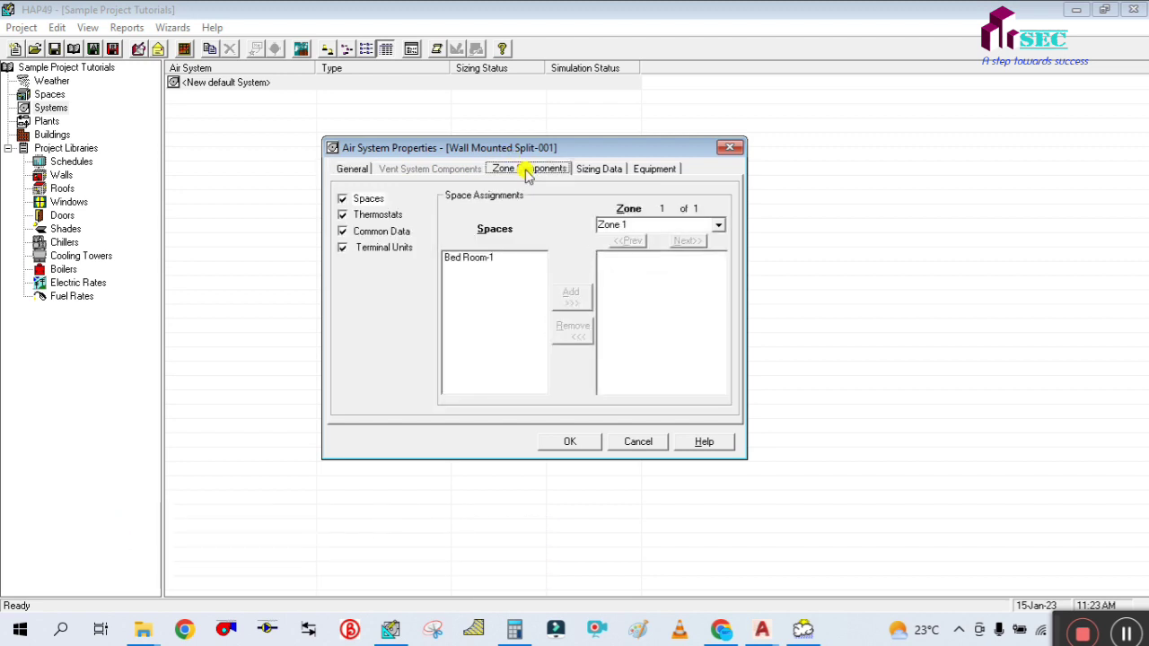
left_click(368, 200)
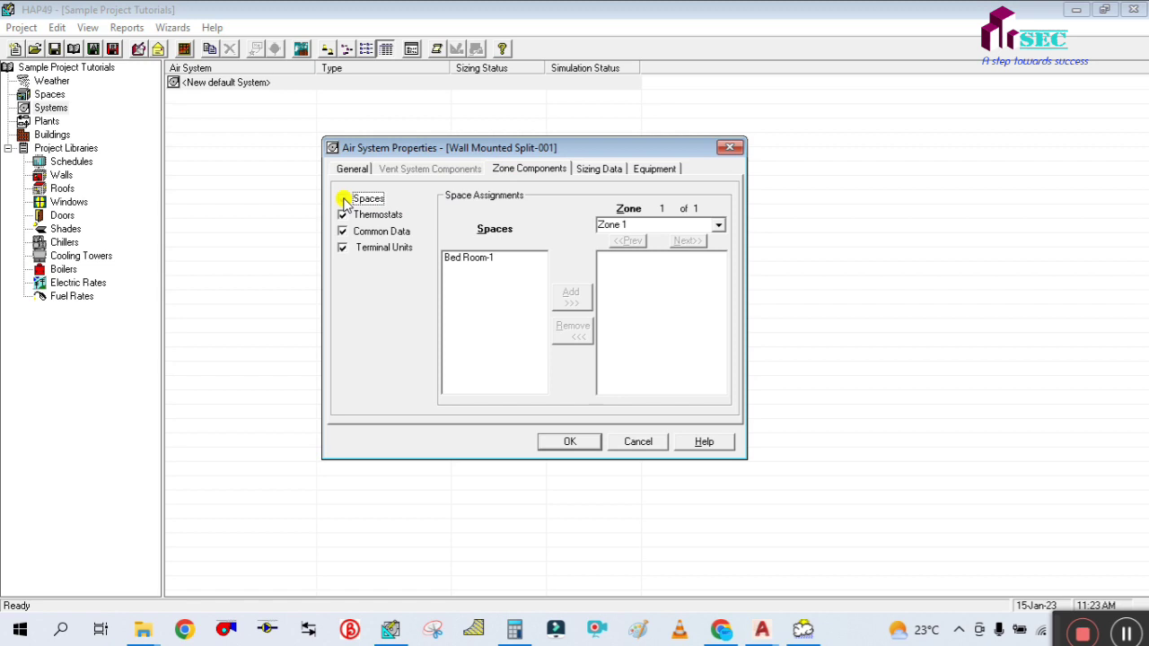
left_click(343, 201)
left_click(478, 259)
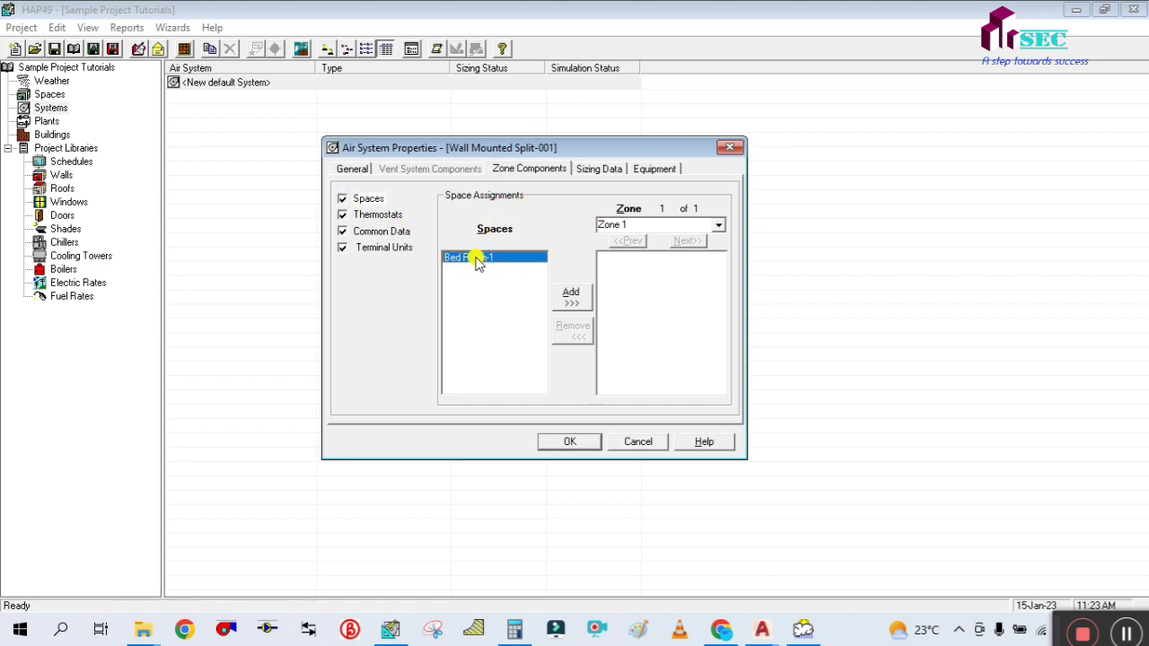
left_click(575, 297)
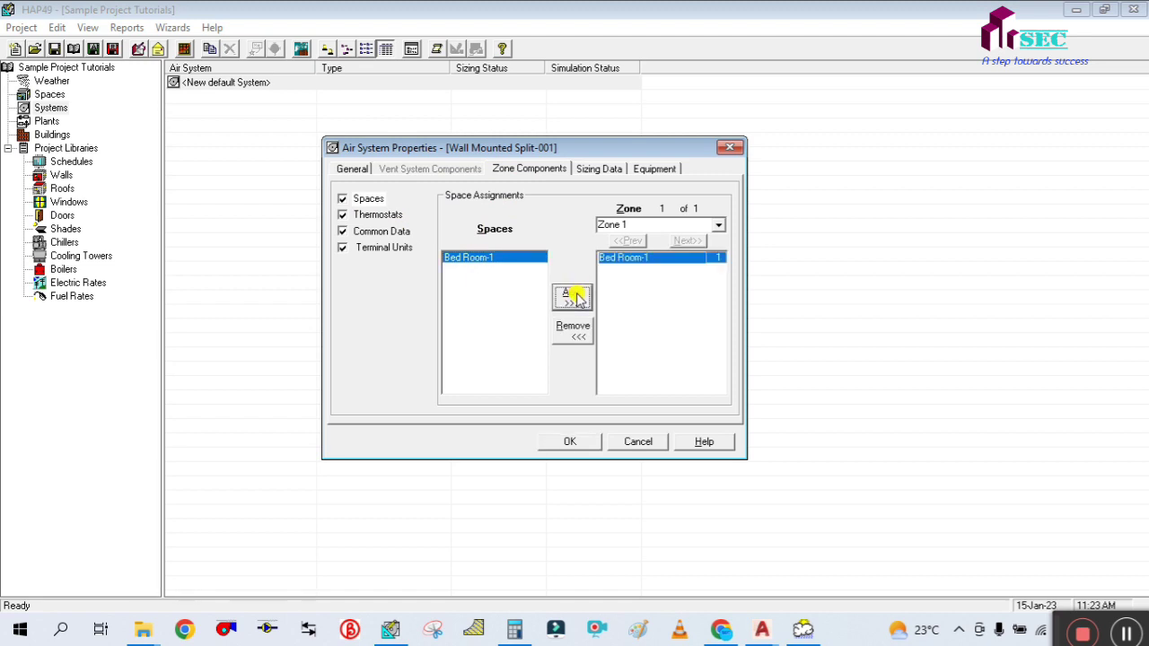
Review the thermostat setpoints (cooling 75.0/80.0 °F, heating 70.0/65.0 °F) and the schedule choices.
left_click(382, 216)
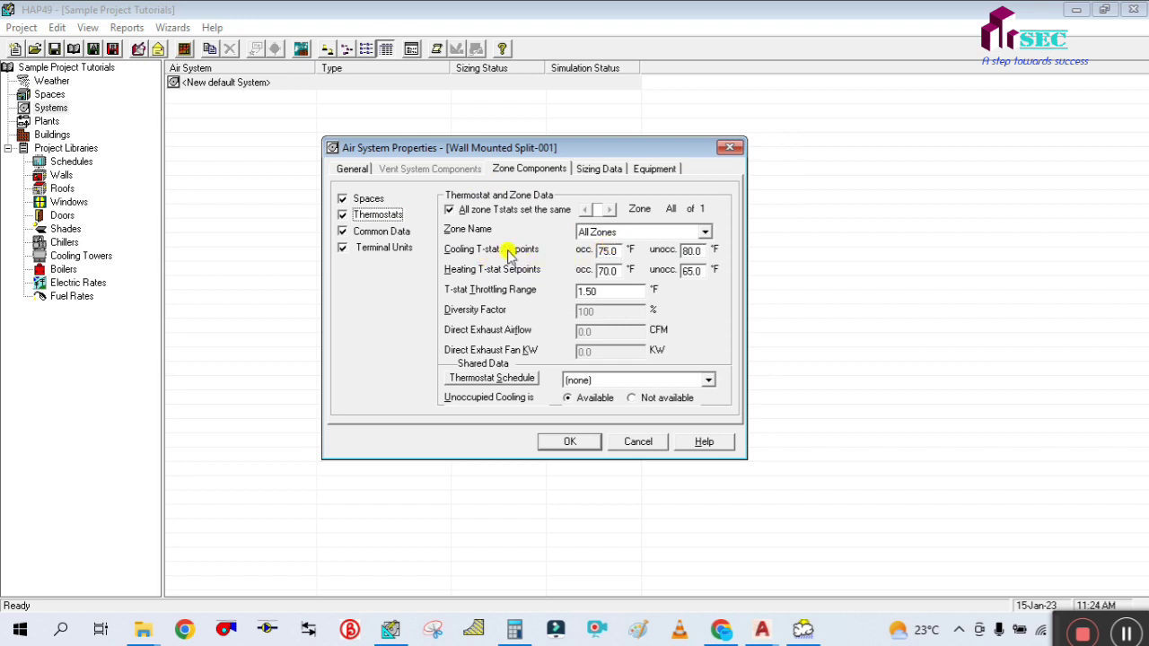
left_click(617, 250)
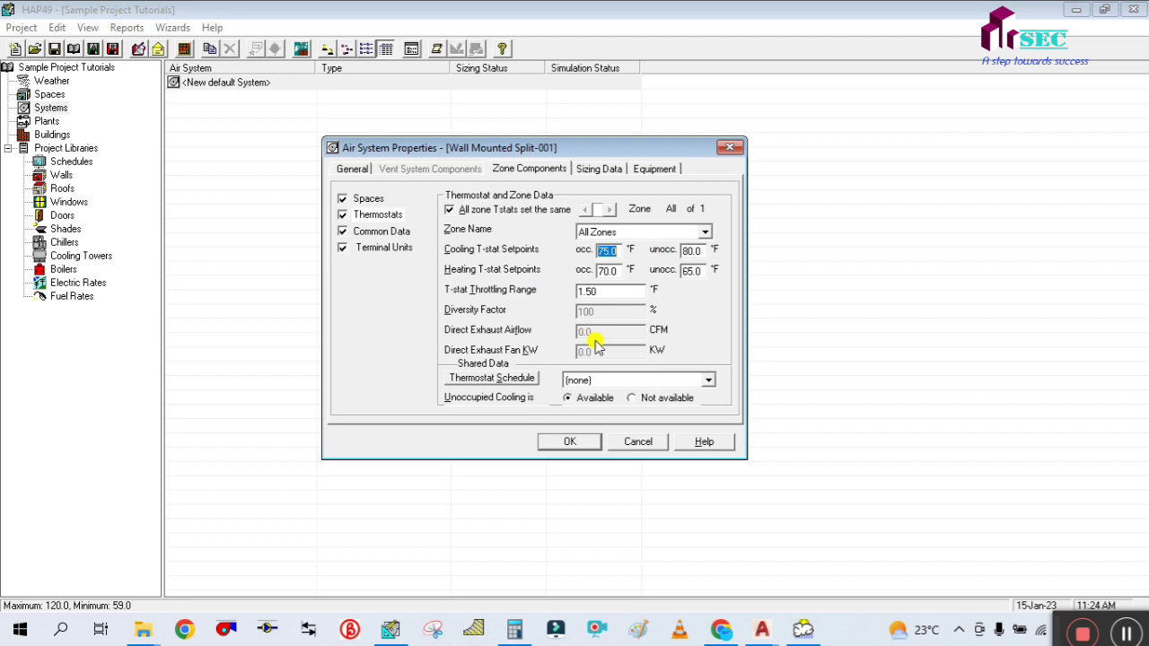
left_click(599, 380)
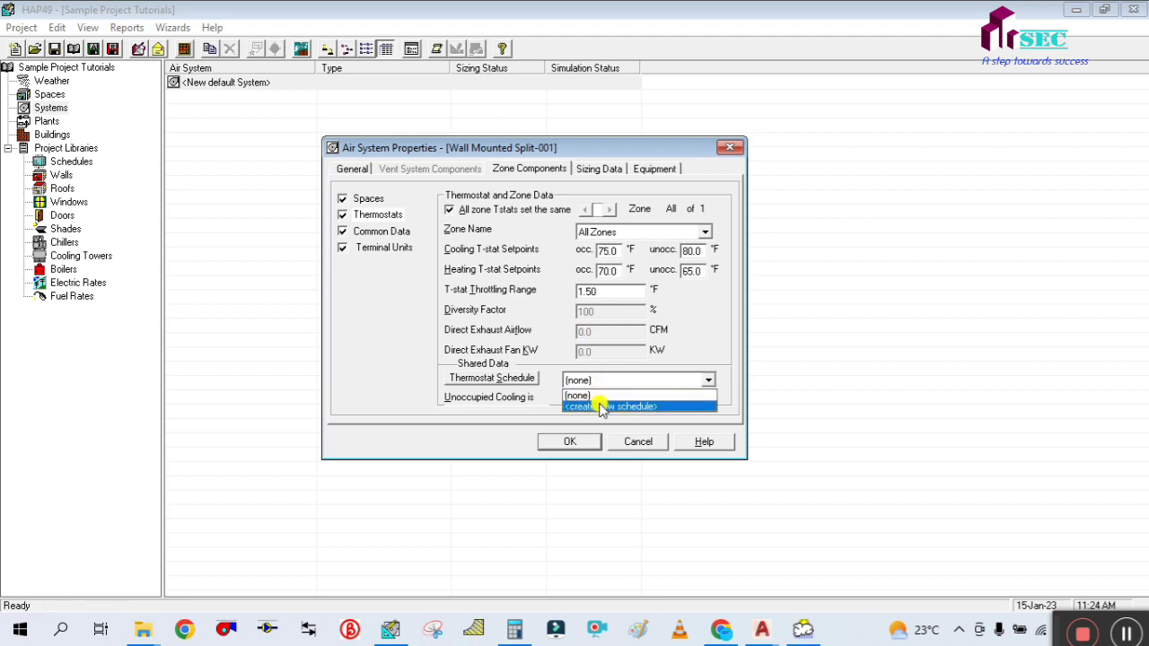
Create a new Fan/Thermostat schedule named TS.
left_click(601, 407)
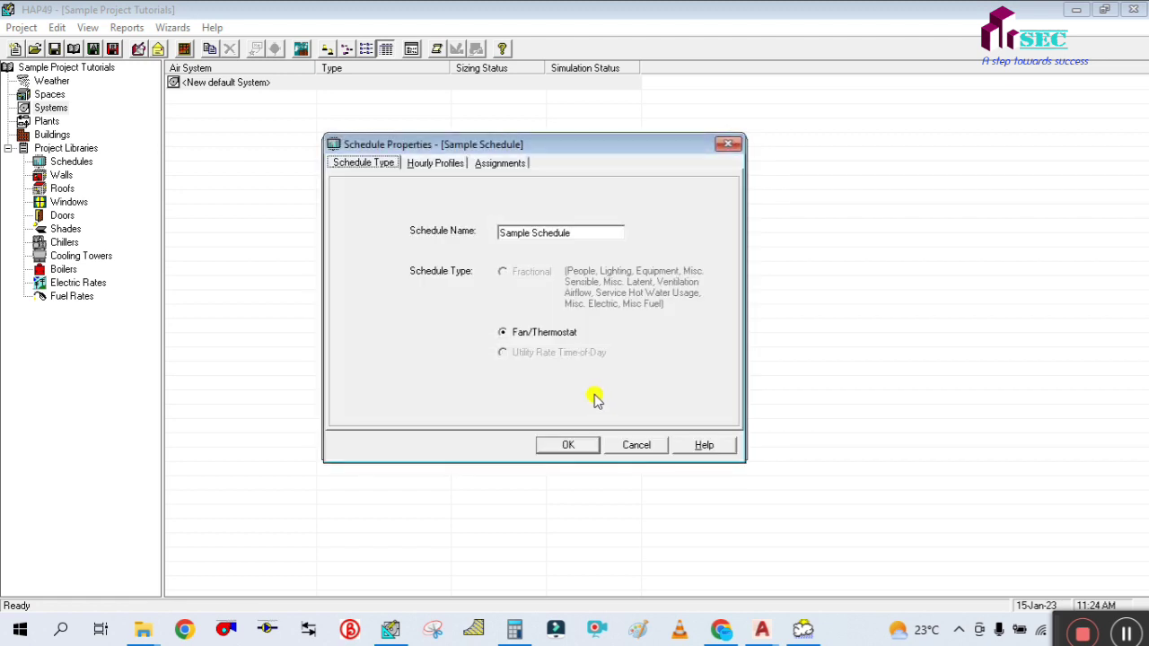
left_click(578, 235)
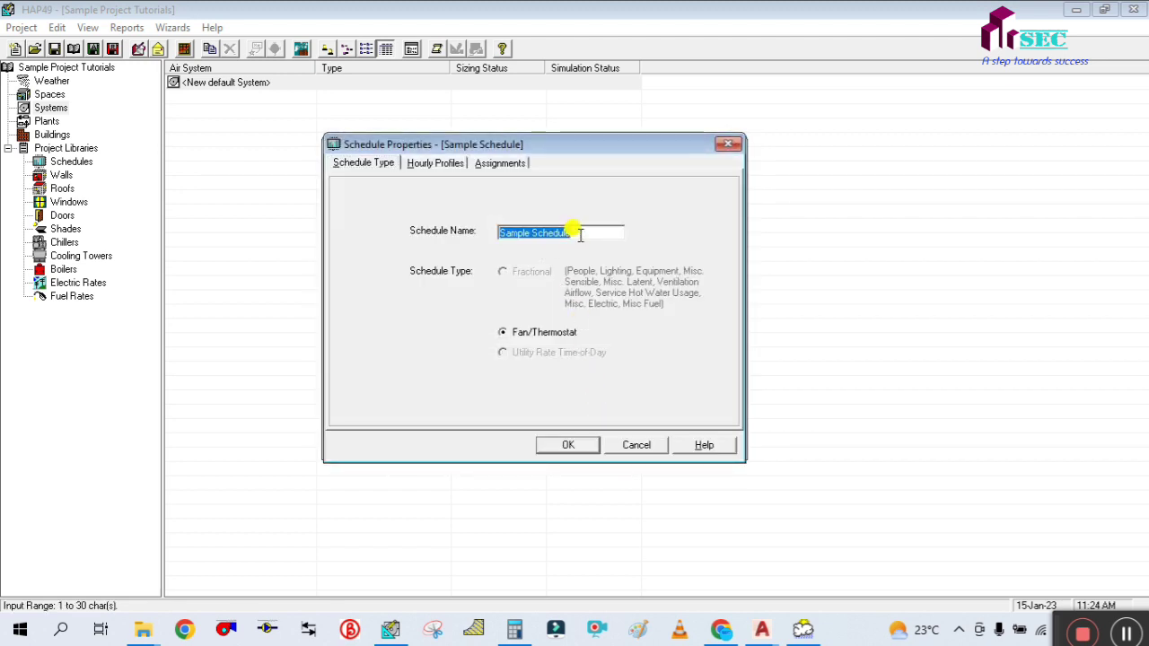
type("TS")
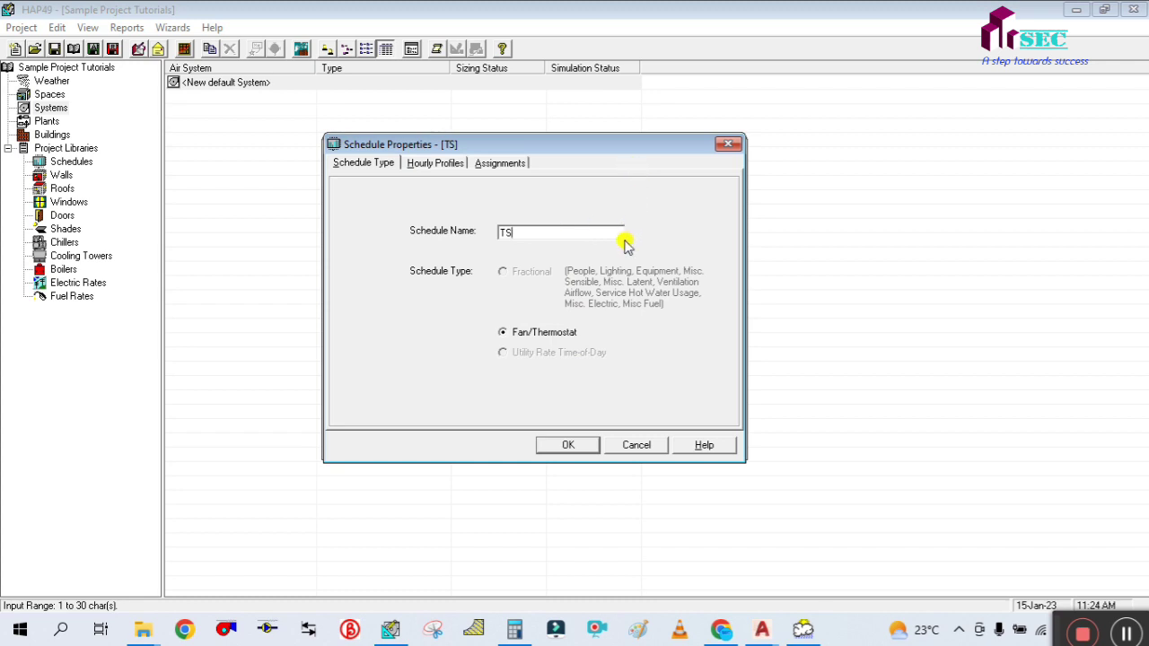
left_click(507, 333)
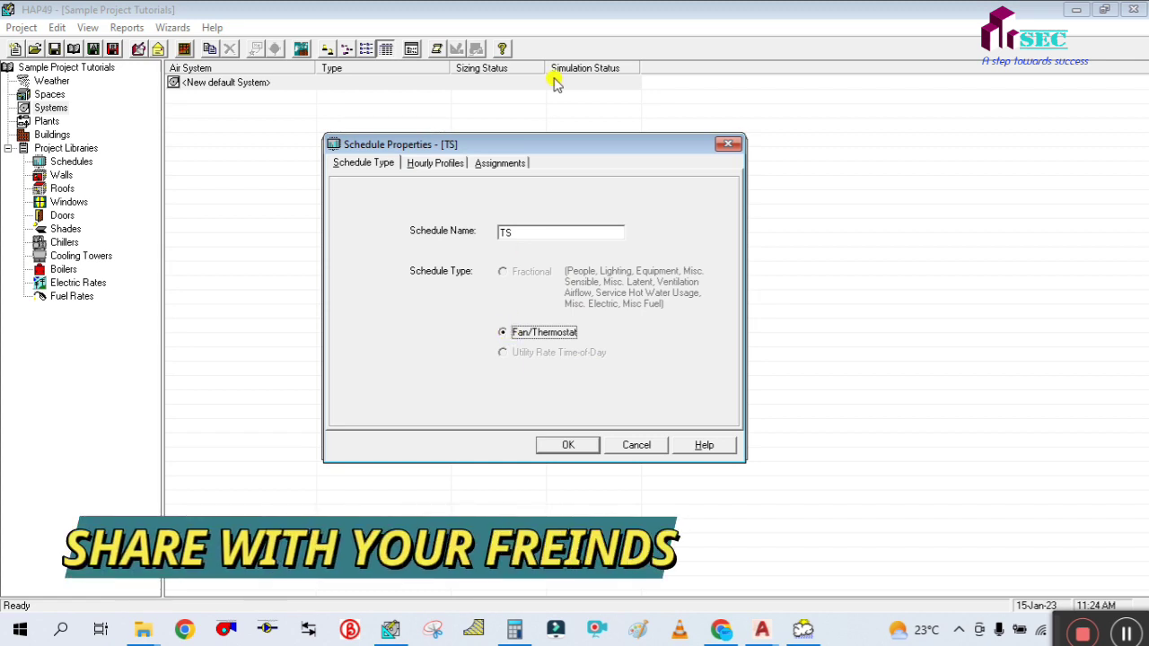
left_click_drag(546, 144, 537, 117)
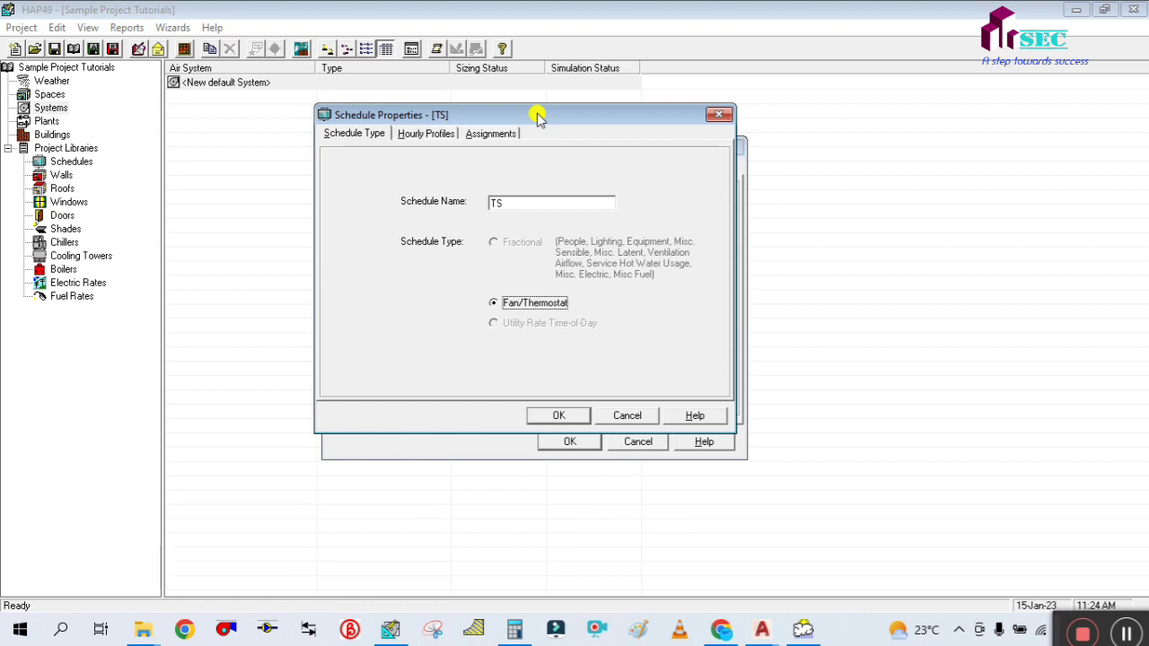
Assign Profile One to every month and day type in the TS schedule.
left_click(414, 135)
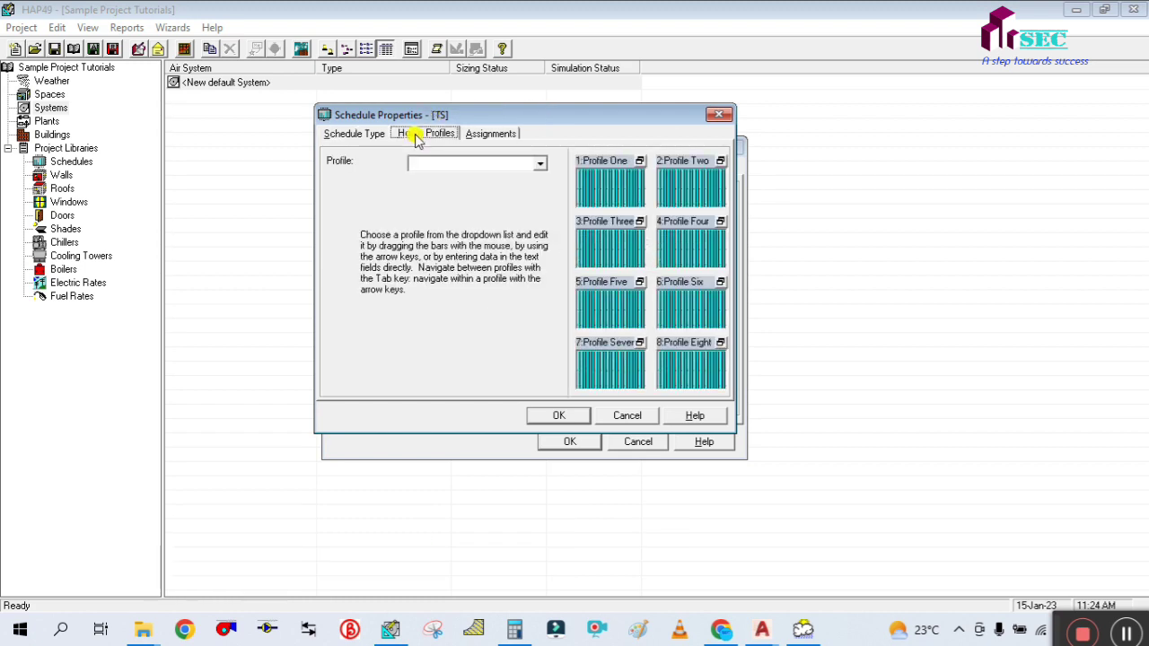
left_click(586, 180)
left_click(474, 133)
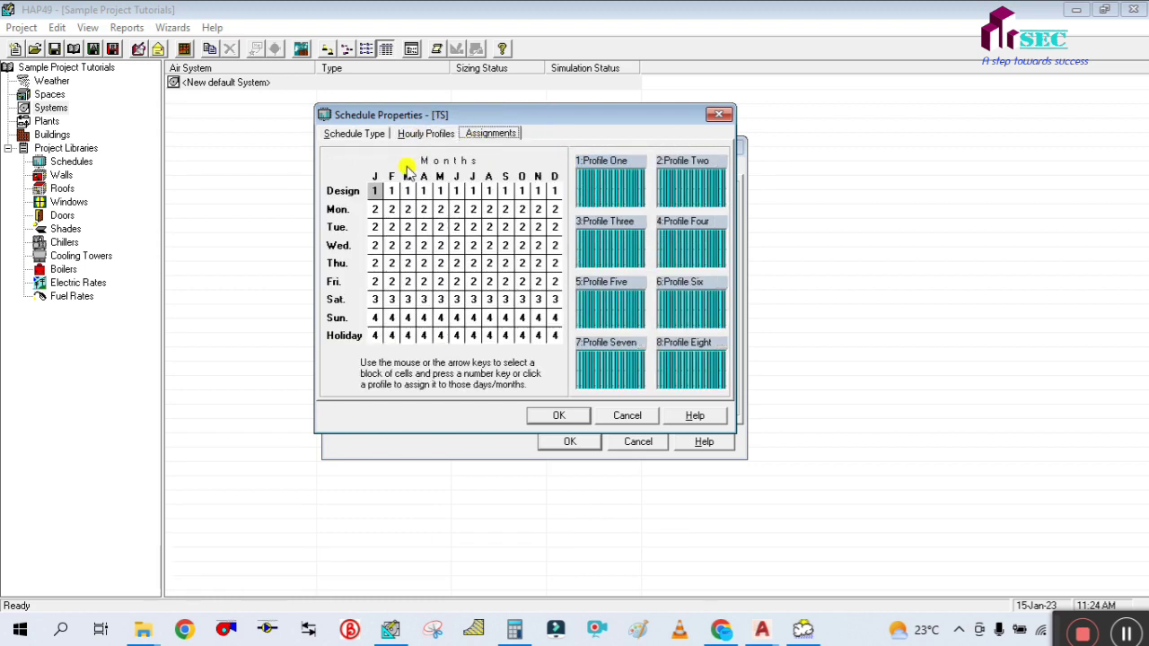
left_click_drag(384, 193, 575, 336)
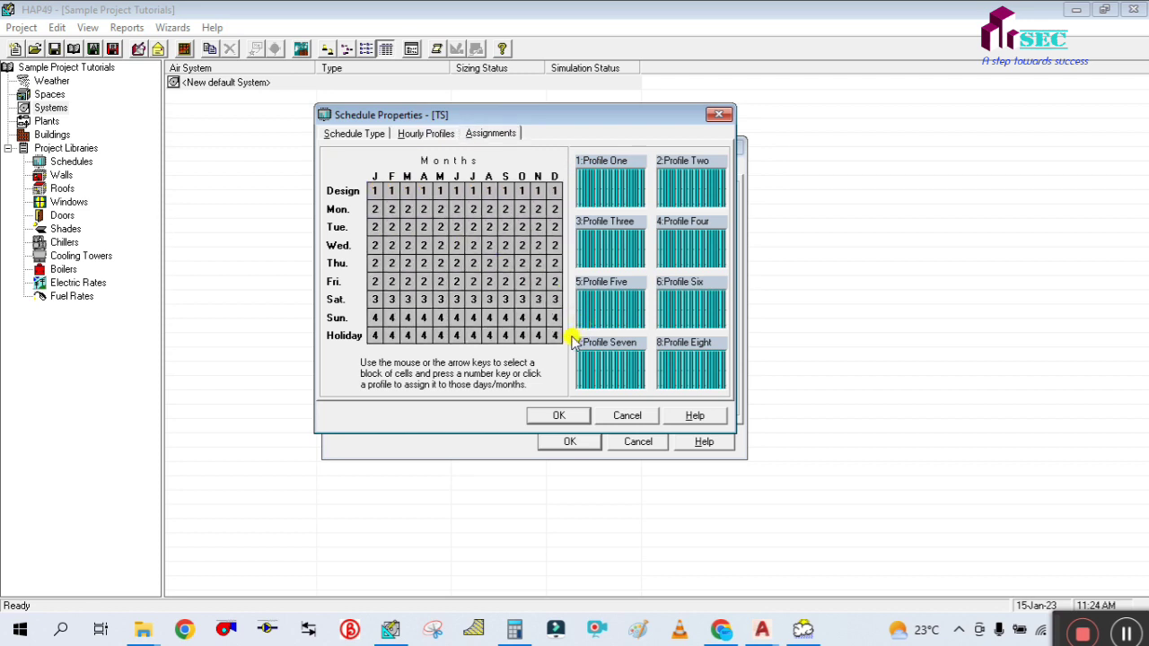
left_click(609, 176)
Accept schedule TS and set the cooling coil to 56.0 °F with bypass factor 0.120.
left_click(564, 416)
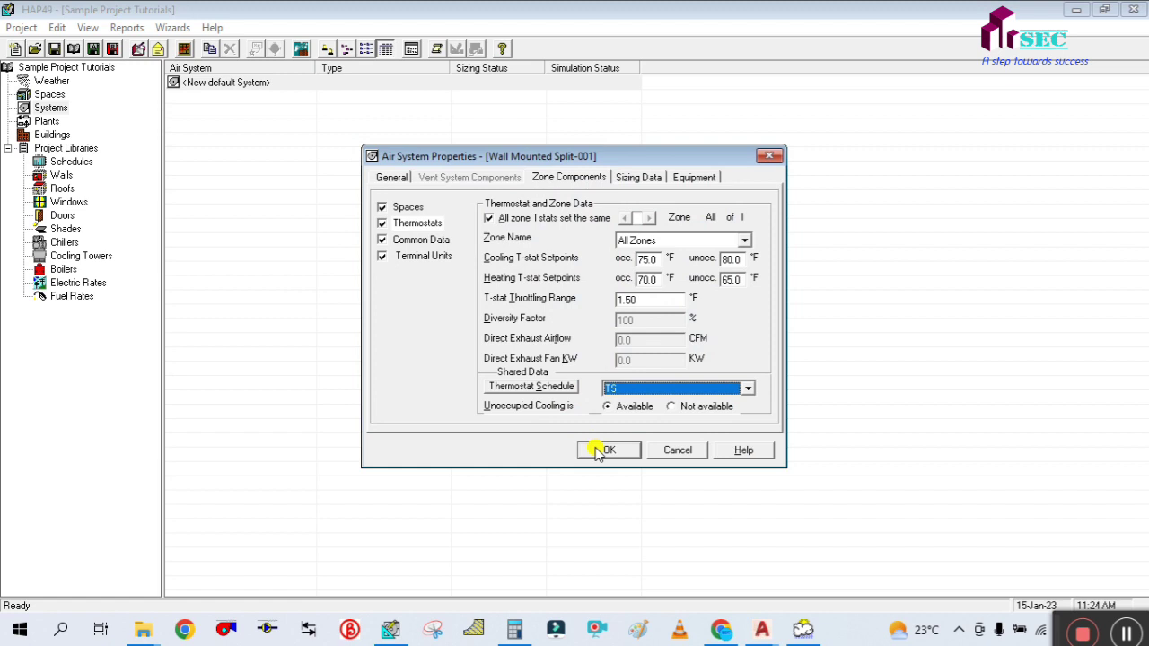
left_click(429, 243)
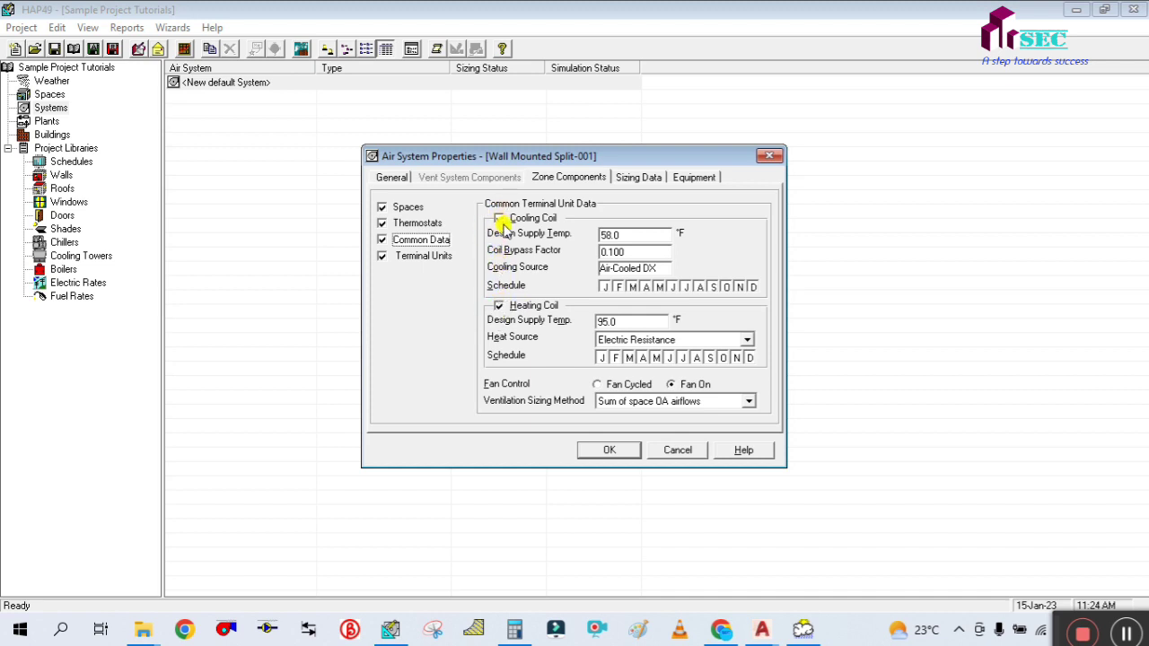
left_click(631, 234)
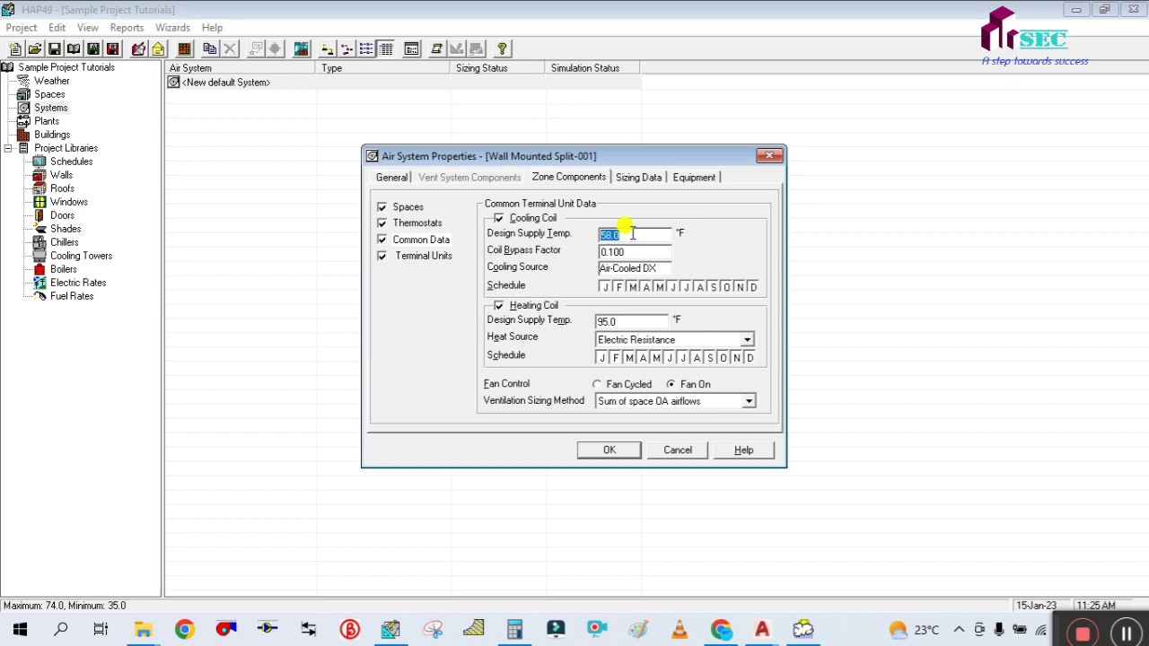
type("56")
left_click(649, 252)
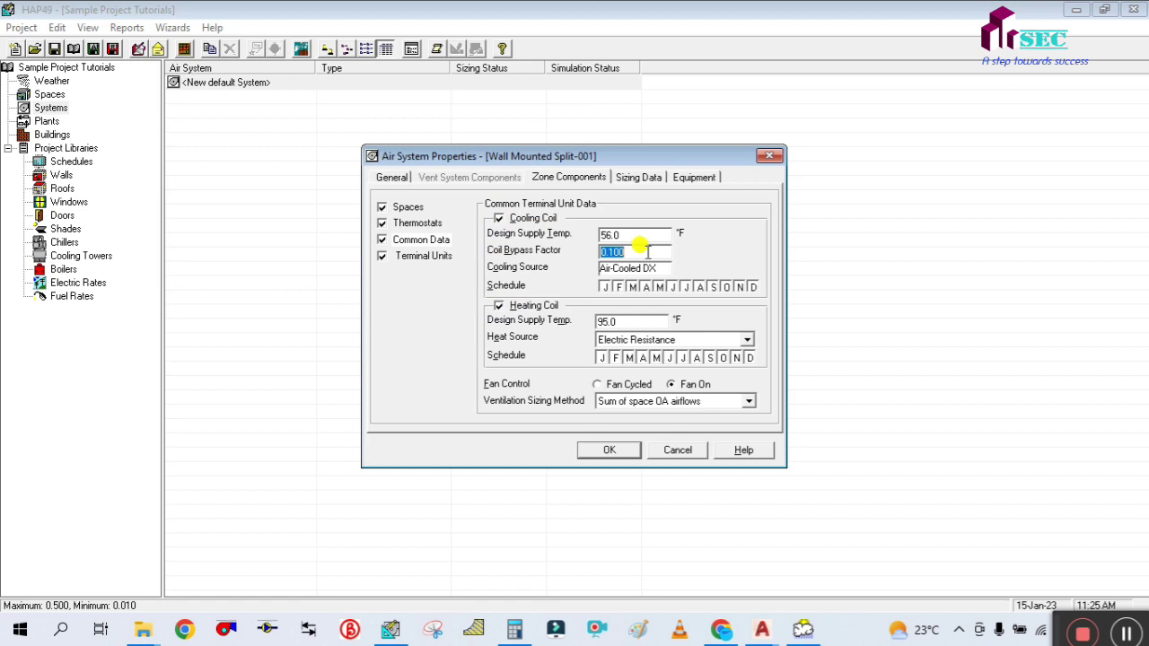
left_click(641, 253)
type("2")
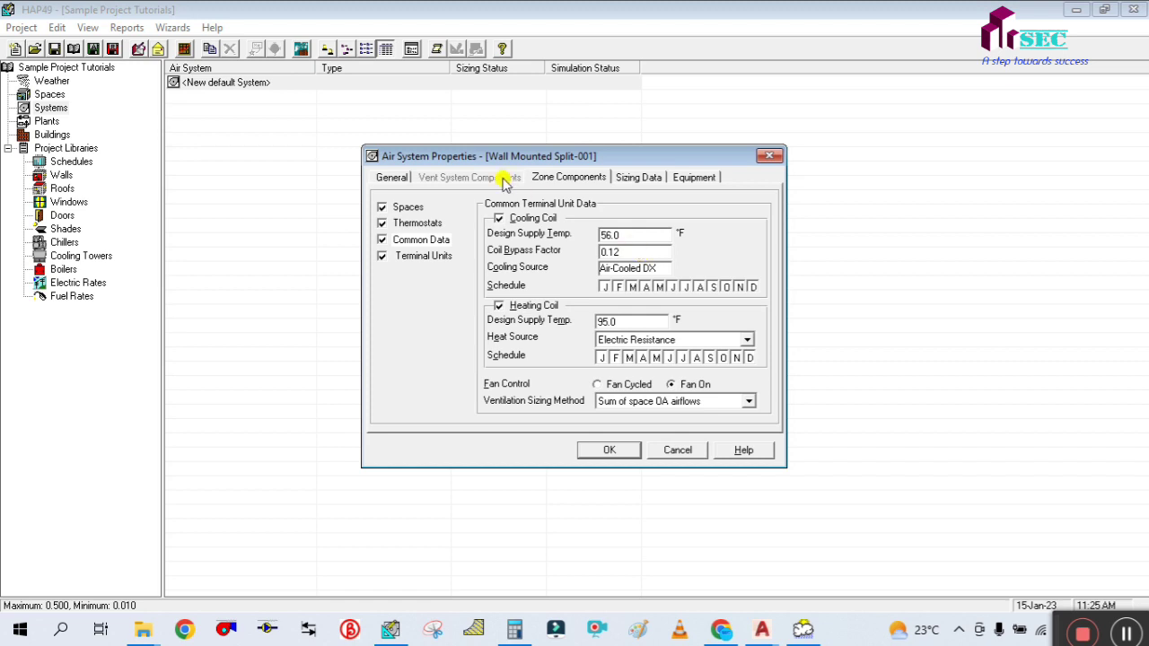
Toggle the cooling coil's monthly operation buttons and disable the Heating Coil.
left_click(607, 287)
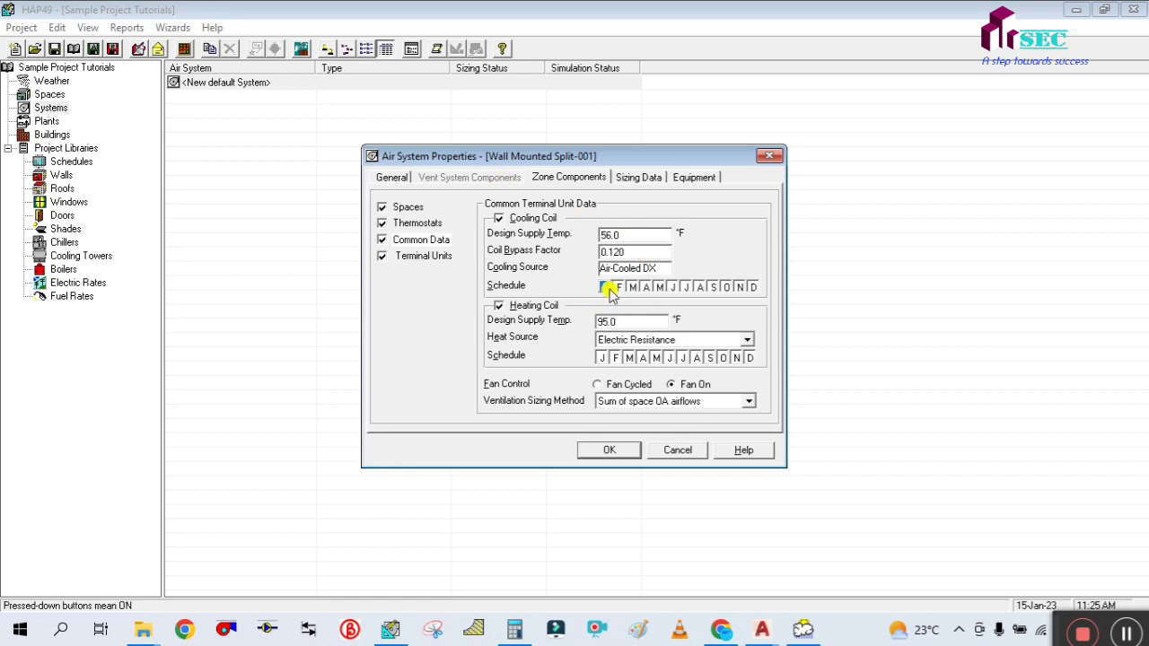
left_click(632, 287)
left_click(653, 287)
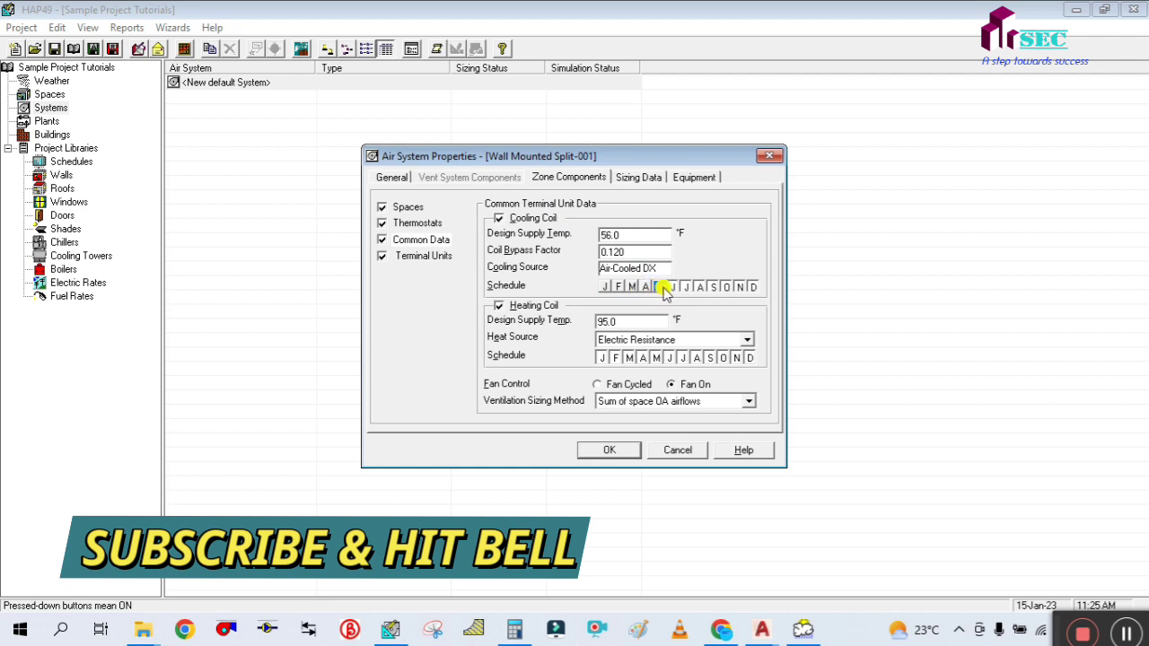
left_click(673, 287)
left_click(687, 288)
left_click(701, 287)
left_click(713, 287)
left_click(726, 287)
left_click(740, 287)
left_click(751, 287)
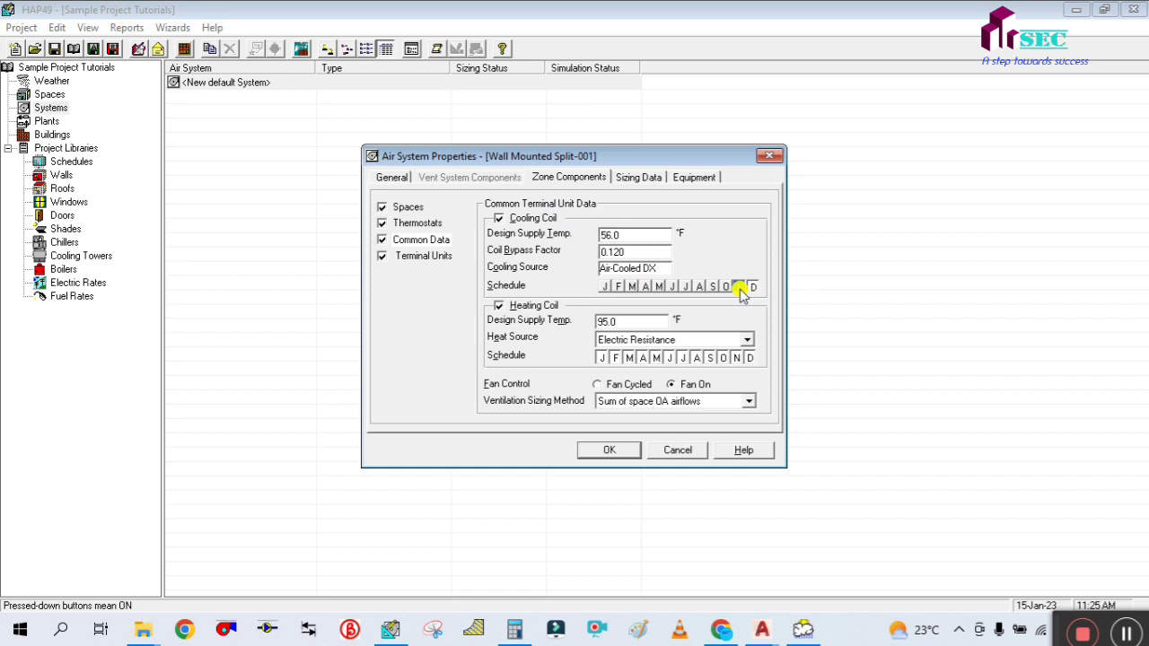
left_click(726, 288)
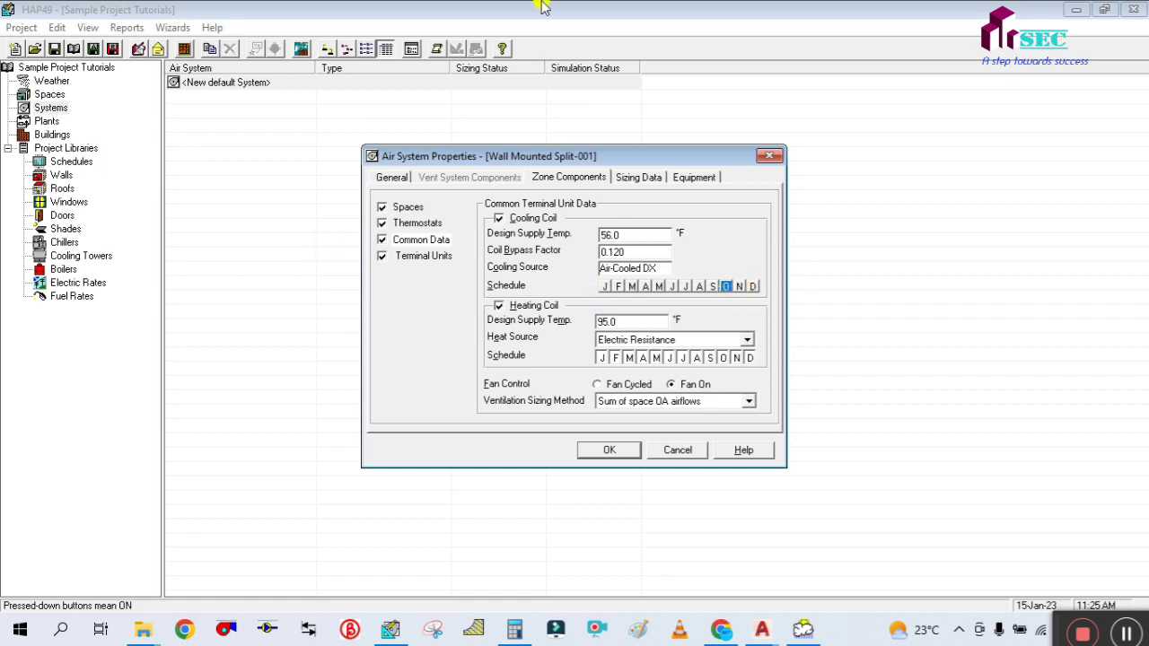
left_click(605, 286)
left_click(753, 287)
left_click(503, 307)
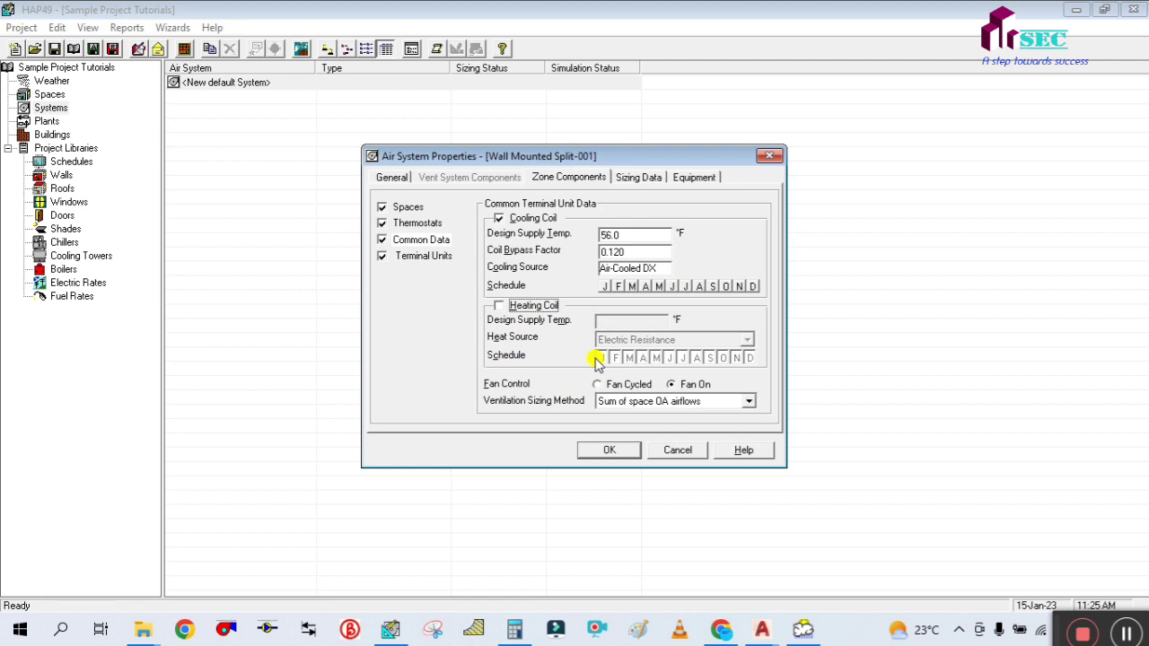
left_click(418, 259)
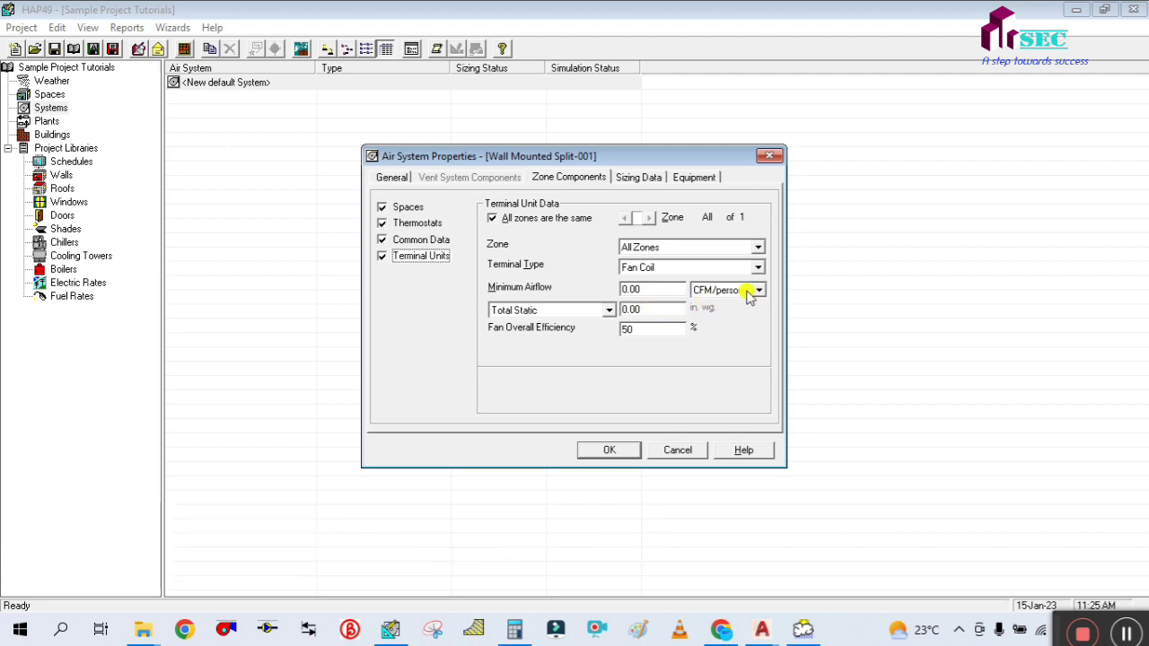
Set the terminal unit minimum airflow to 20.00 CFM/person.
left_click(671, 289)
type("20")
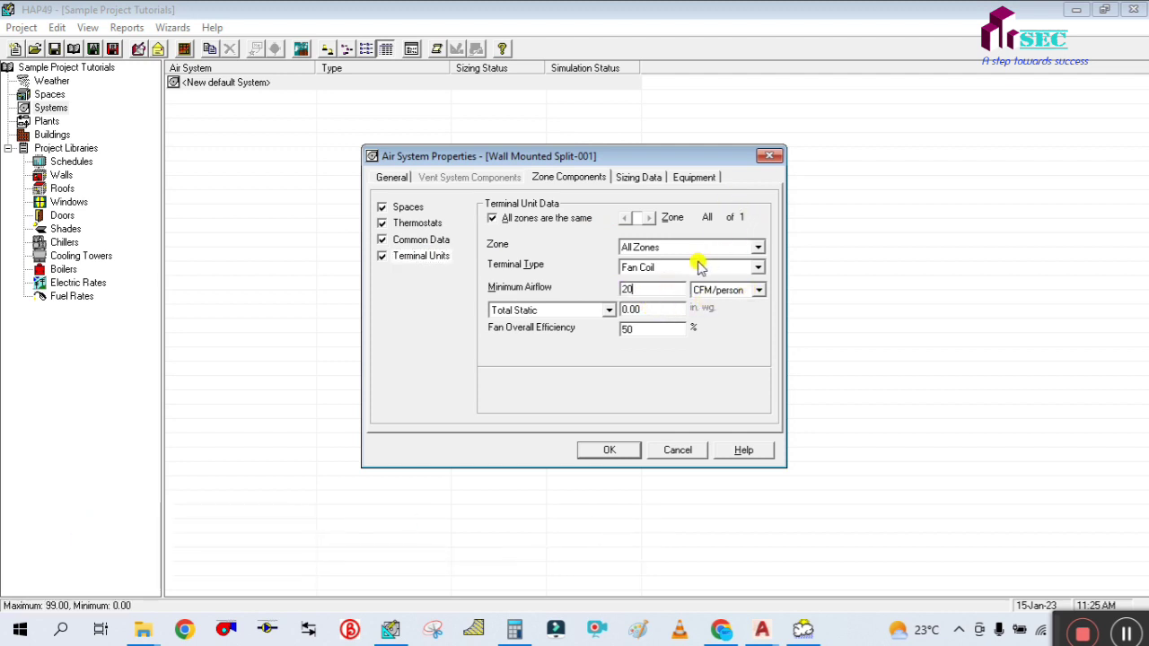
left_click(651, 310)
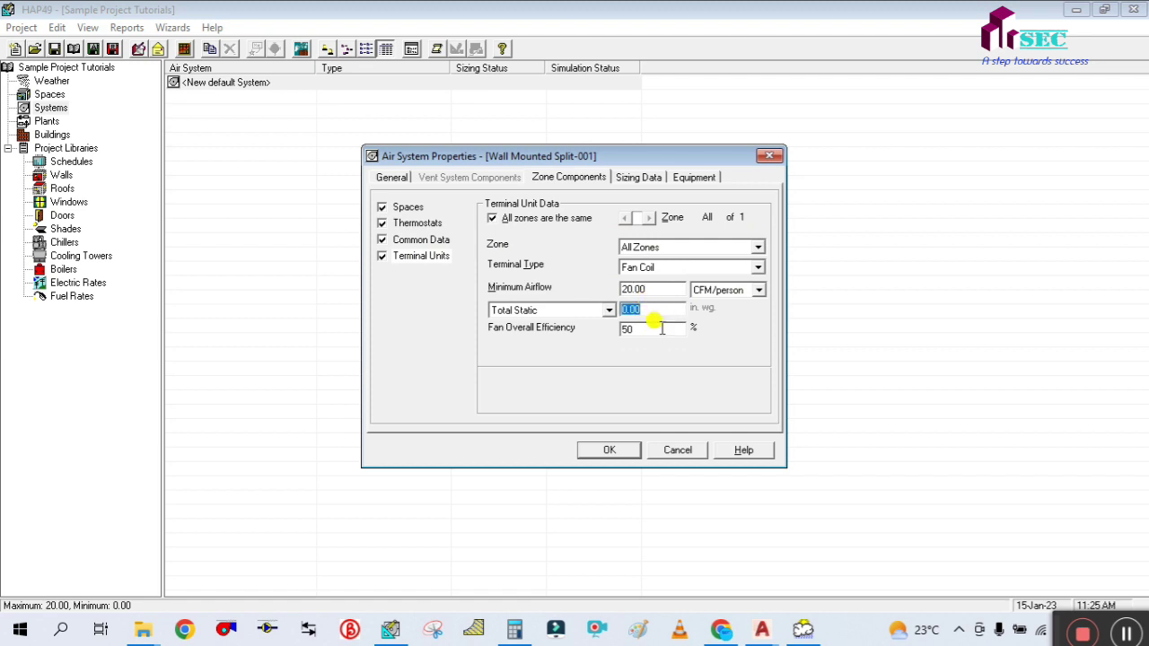
Set the cooling sensible safety factor to 15% and keep system sizing Computer-Generated.
left_click(631, 178)
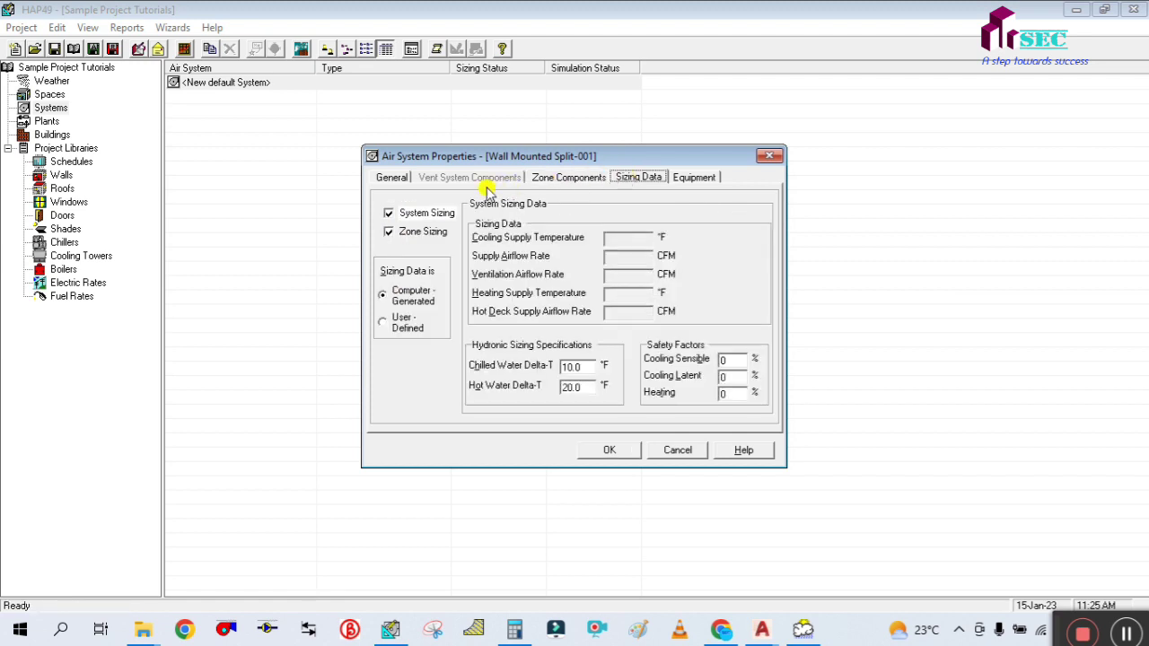
left_click(423, 218)
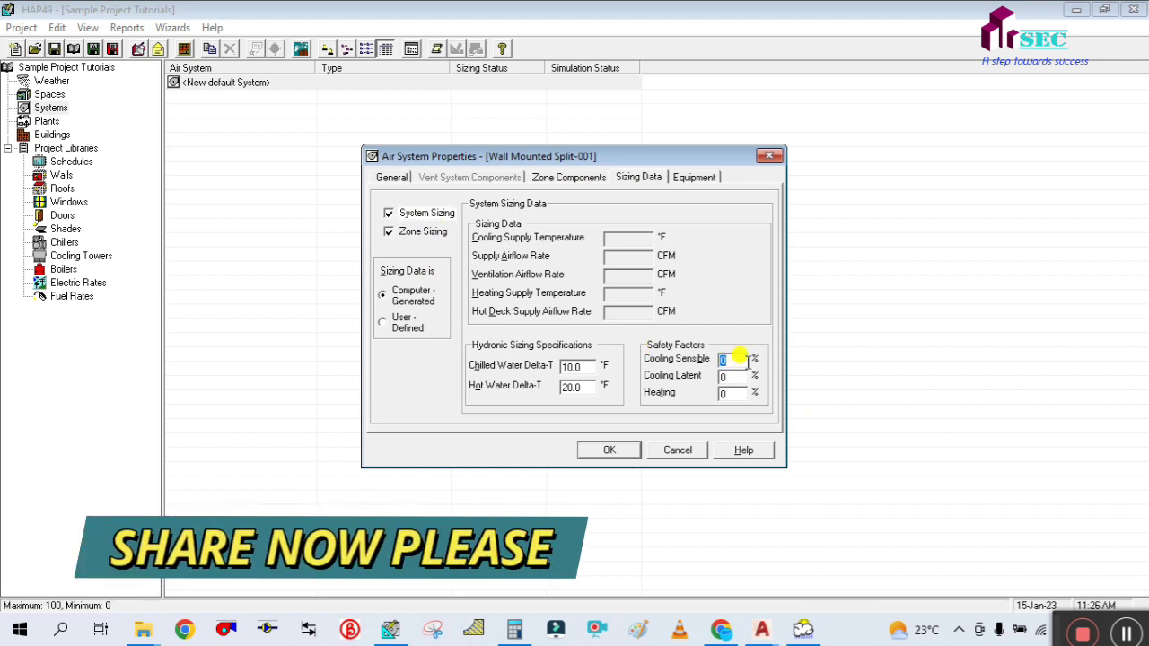
type("15")
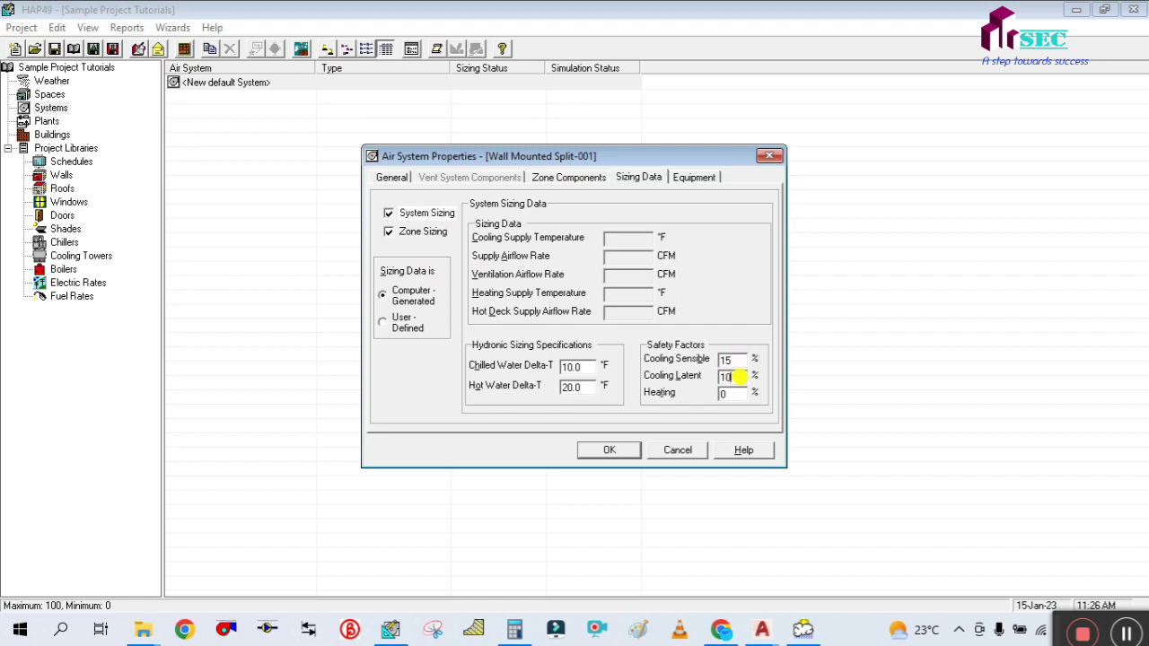
left_click(438, 232)
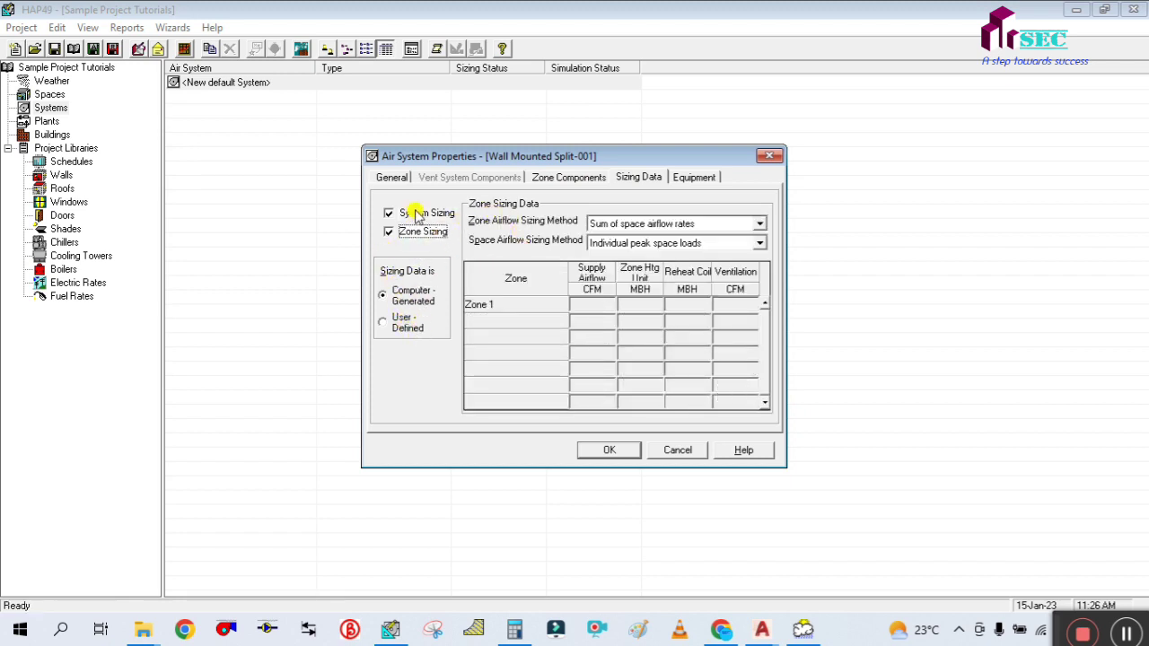
left_click(417, 214)
left_click(410, 303)
left_click(690, 178)
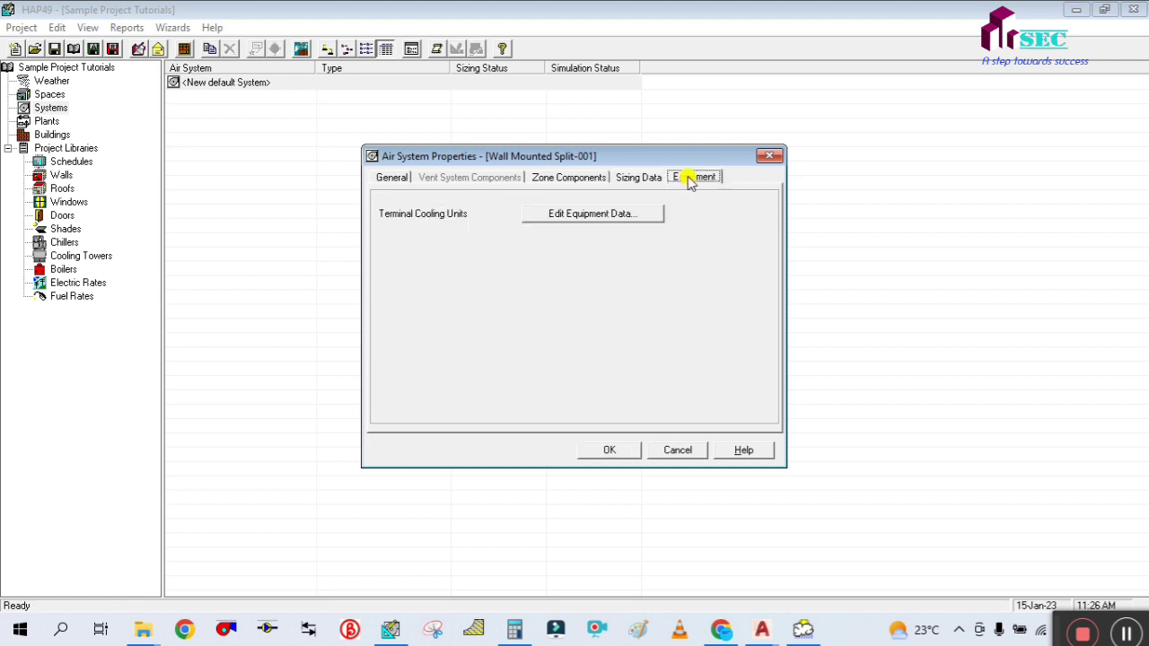
Accept the Air-Cooled DX terminal cooling unit data and close Air System Properties with OK.
left_click(620, 215)
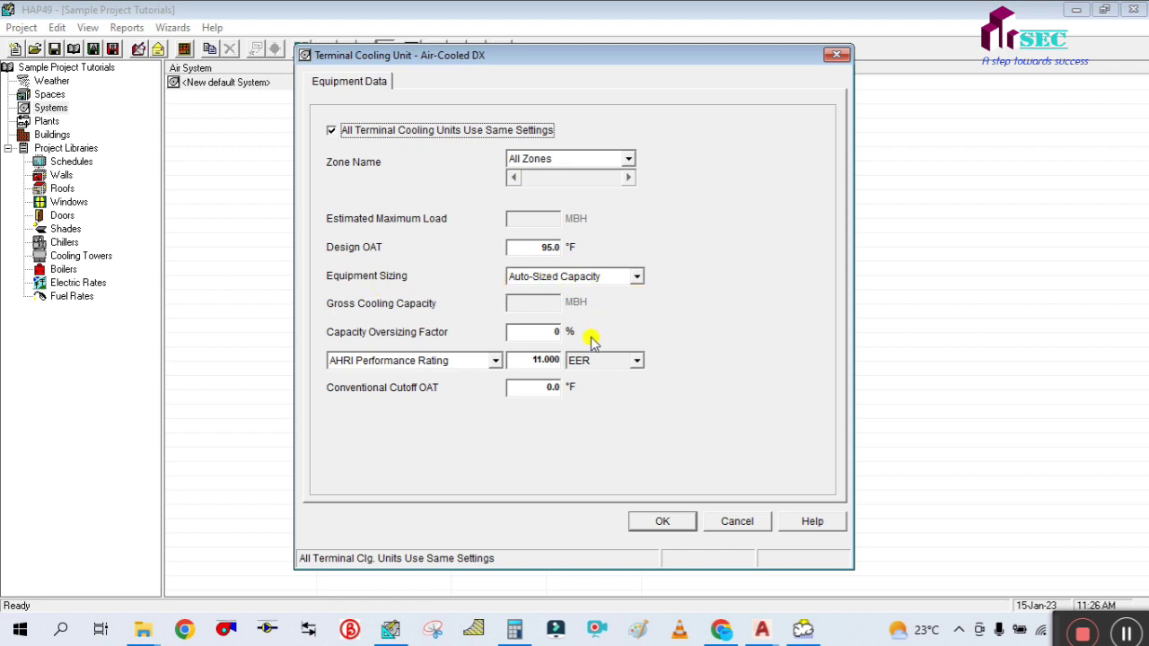
left_click(662, 523)
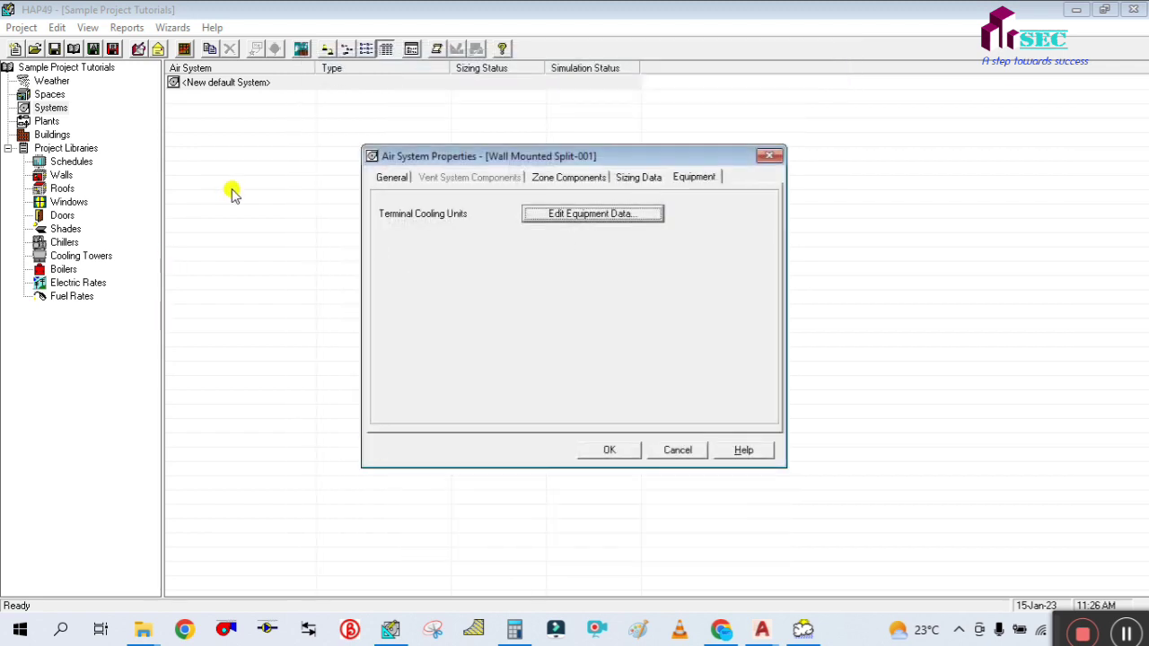
left_click(652, 177)
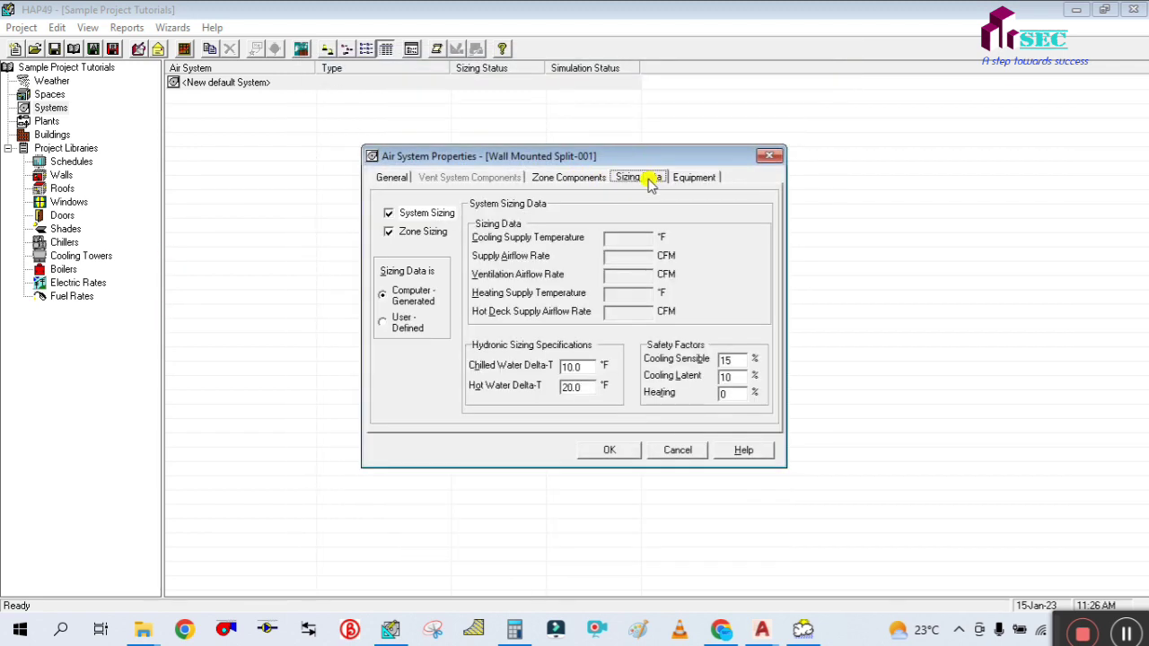
left_click(589, 453)
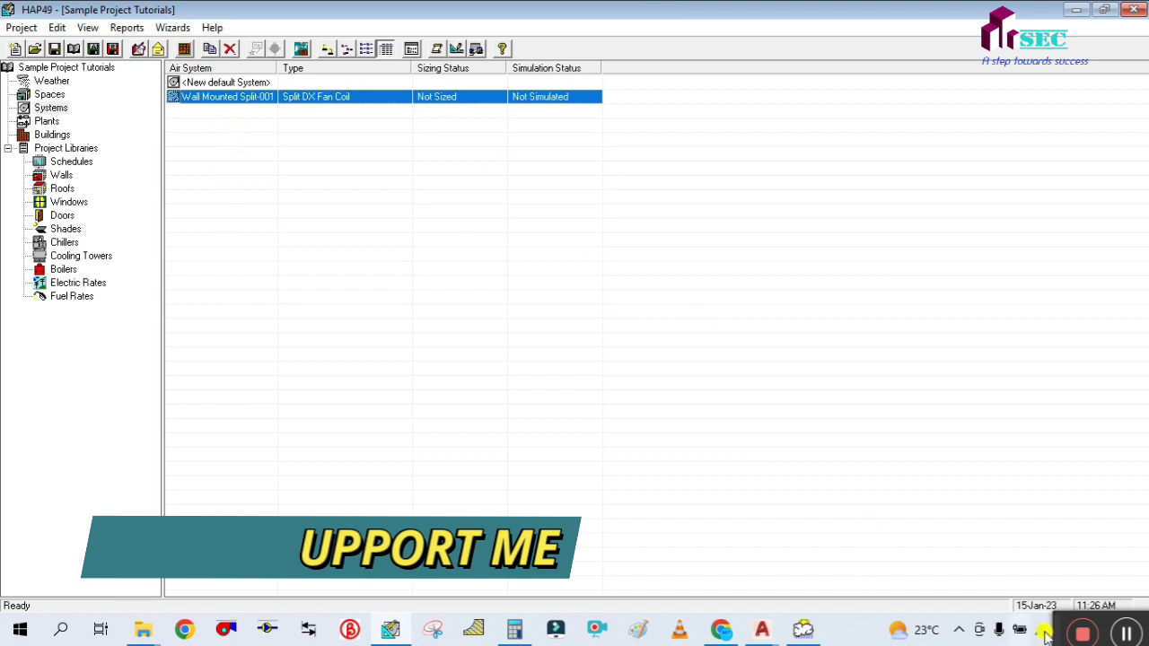
mouse_move(1048, 607)
left_mouse_down()
mouse_move(923, 579)
mouse_move(1015, 587)
mouse_move(1039, 608)
left_mouse_up()
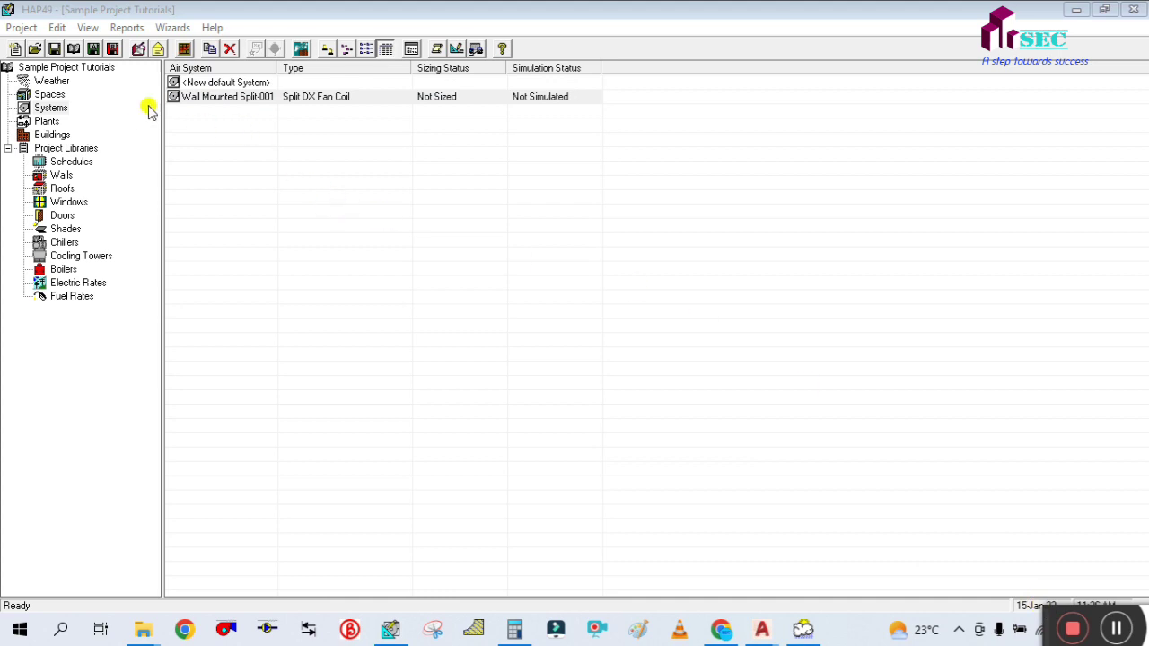
Save the Wall Mounted Split-001 input data report as the PDF 'Sytem input report'.
left_click(206, 120)
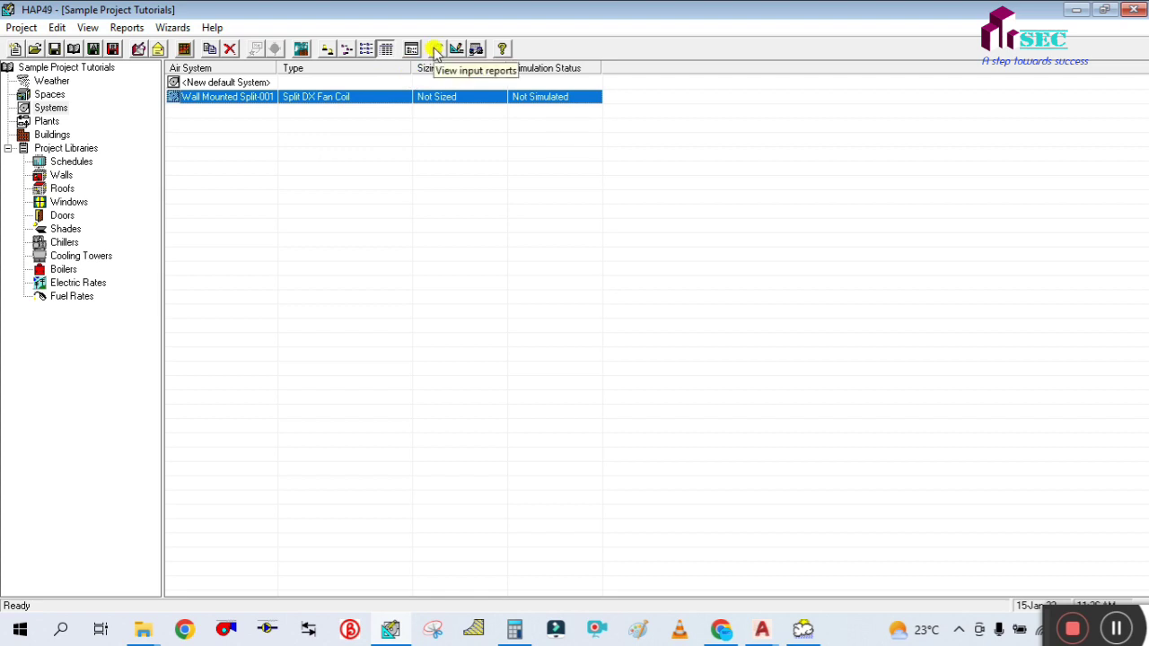
left_click(434, 50)
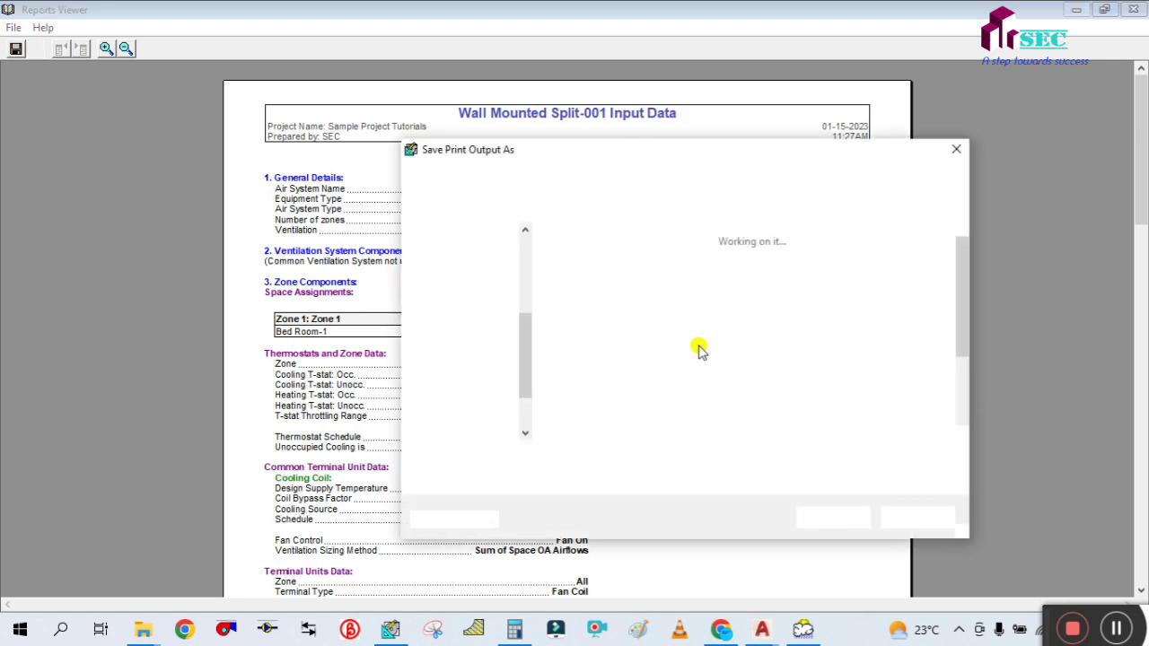
type("Sy")
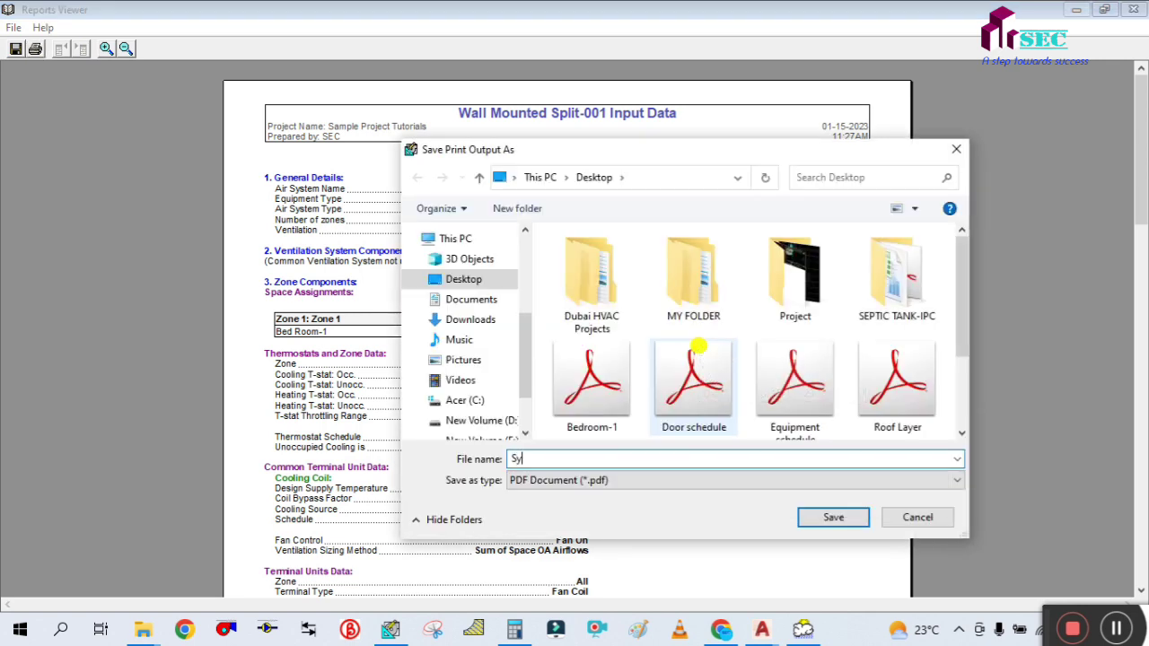
type("tem")
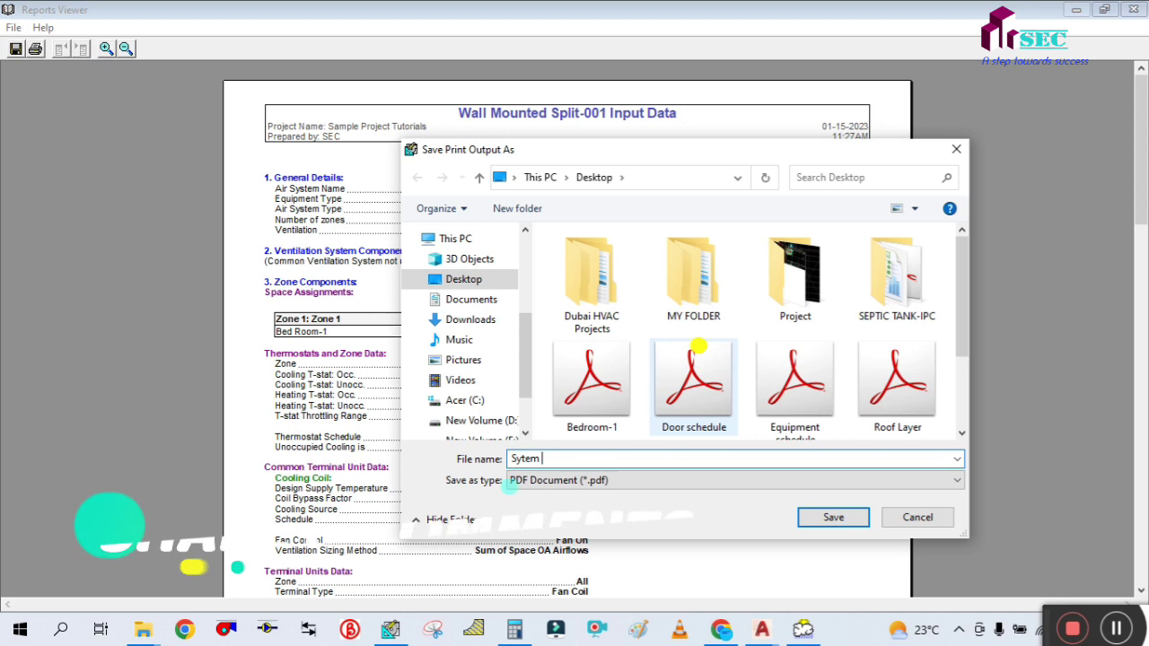
type(" input ")
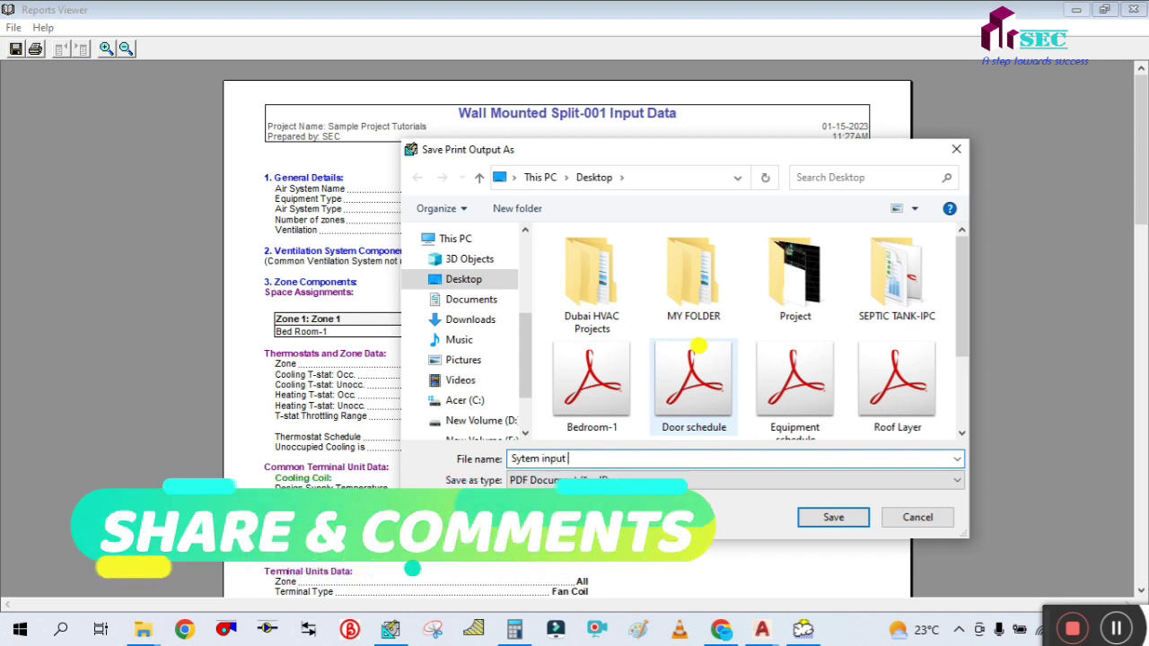
type("report")
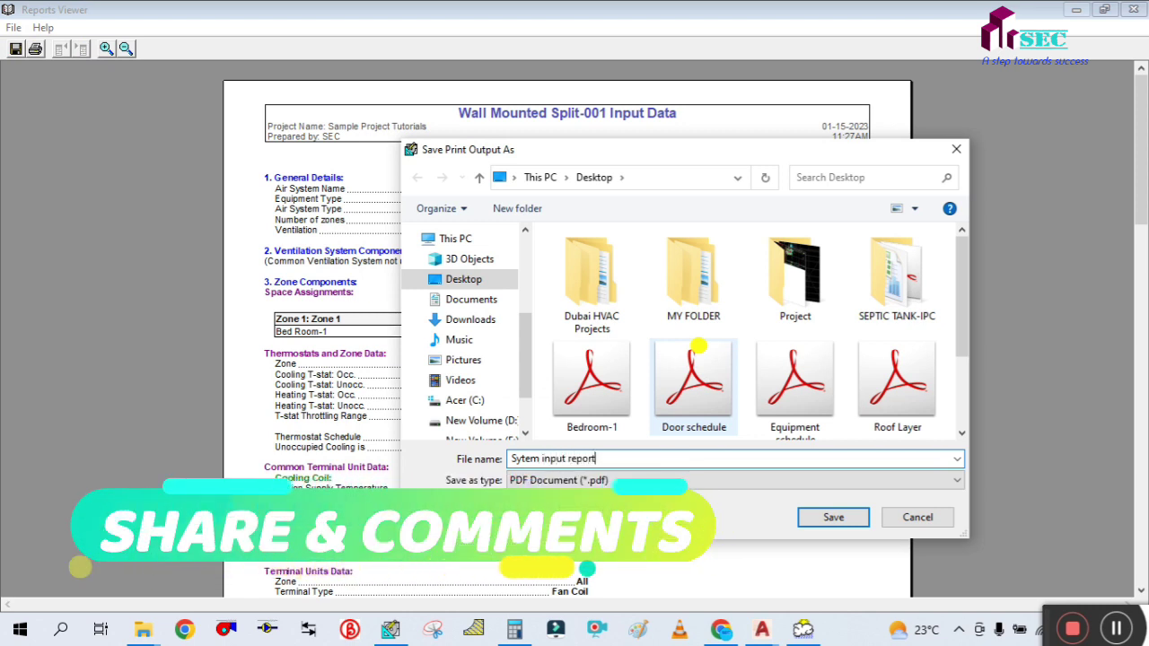
left_click(824, 525)
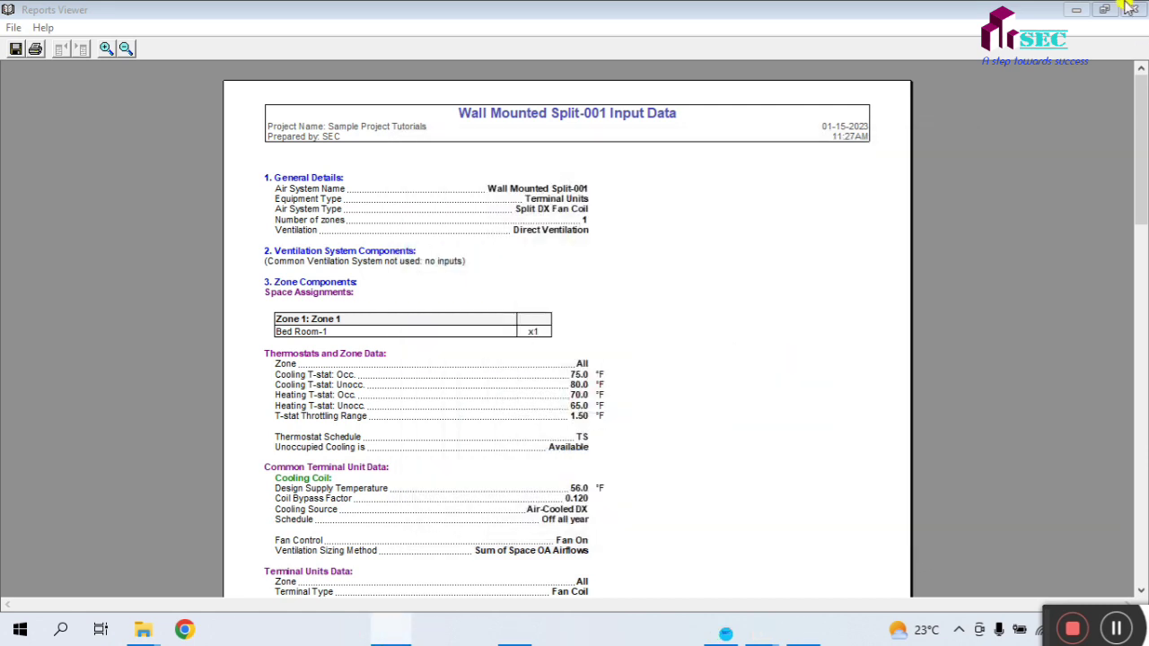
Close the report viewer, dismiss the print job error, and minimize HAP49.
left_click(1135, 16)
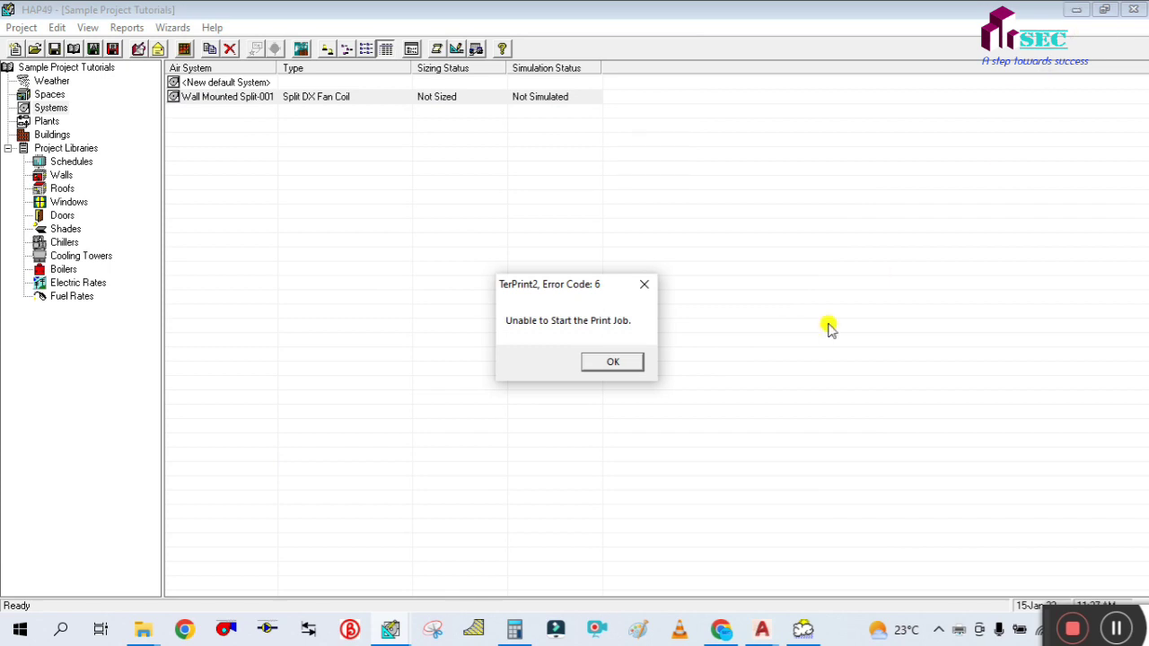
left_click(626, 368)
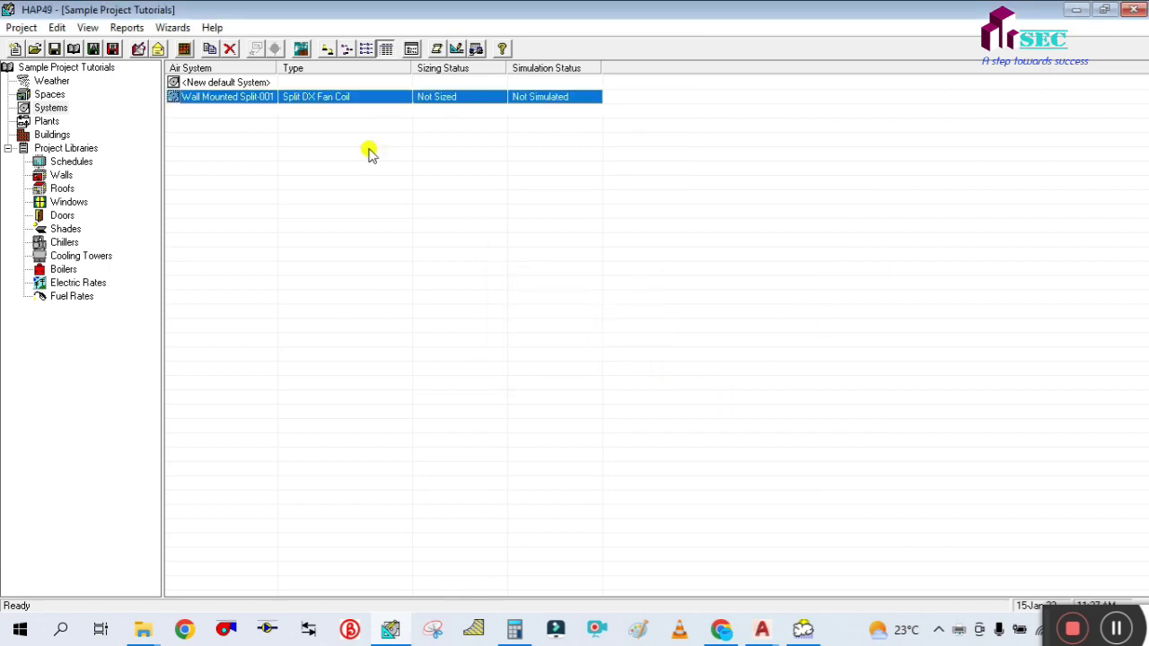
left_click(1080, 10)
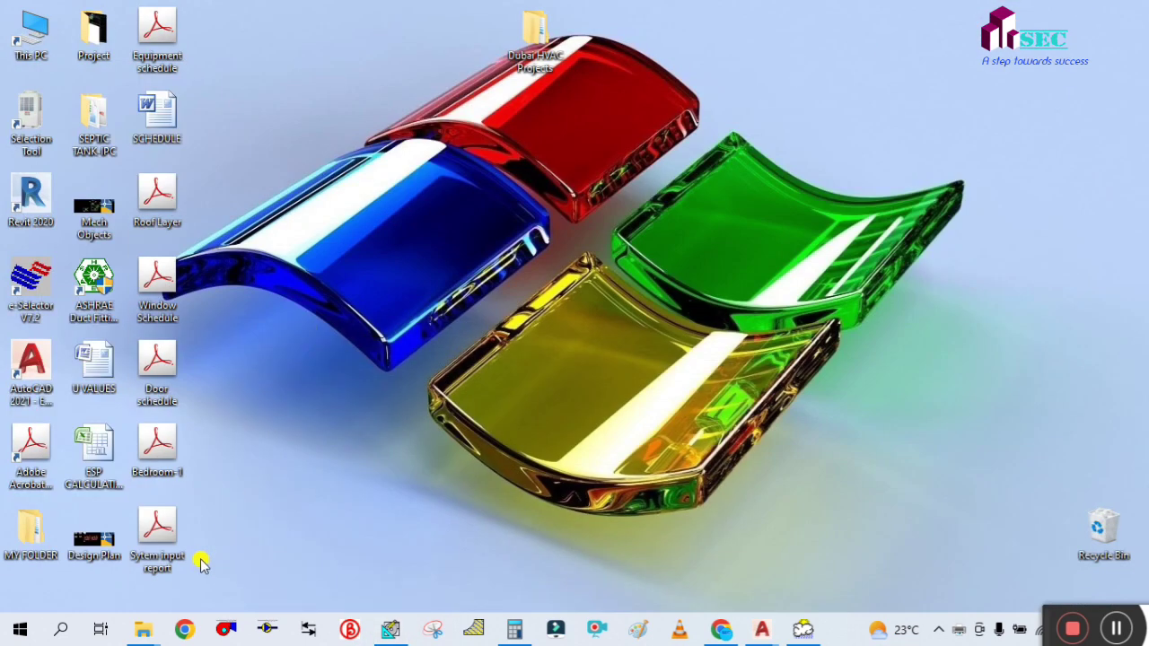
Try opening the 'Sytem input report' PDF, dismiss Acrobat's error, close Acrobat and restore HAP49.
left_click(157, 531)
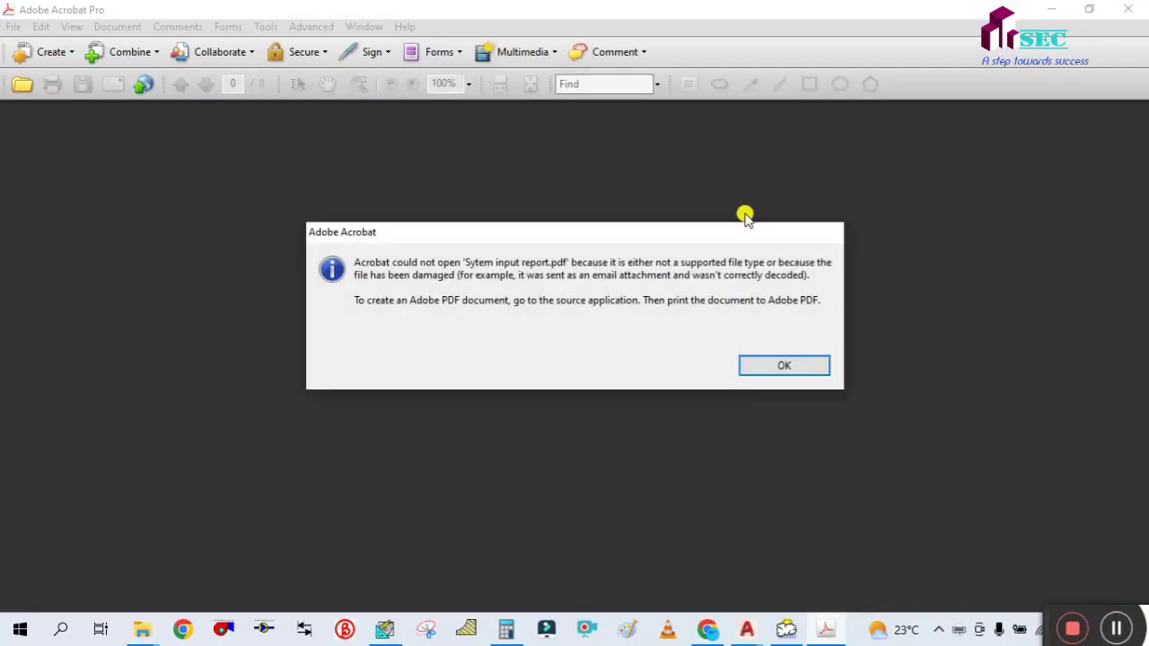
left_click(793, 367)
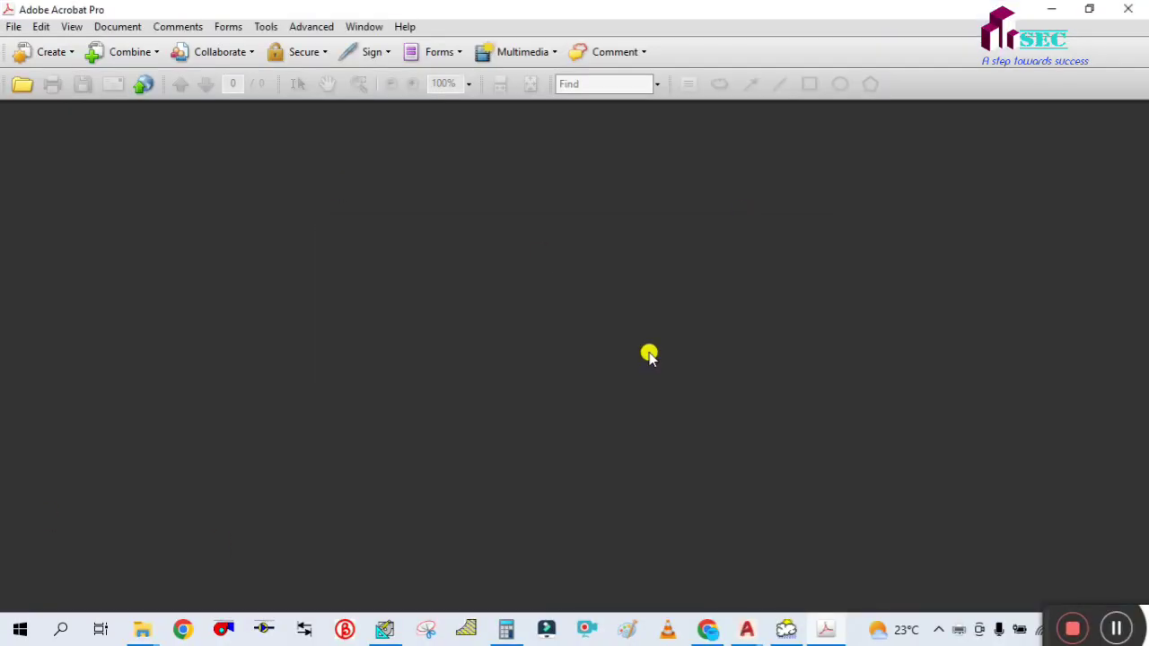
left_click(1128, 8)
left_click(384, 628)
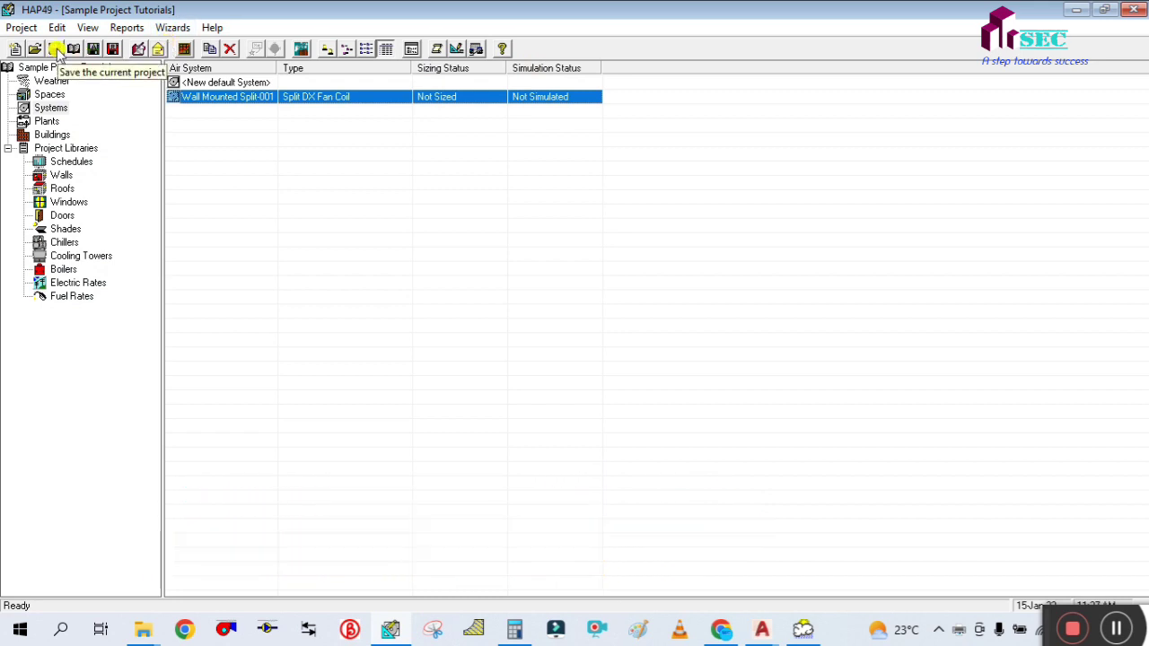
Save the Sample Project Tutorials project, re-export the input report as 'Sytem input' PDF, and open it.
left_click(55, 50)
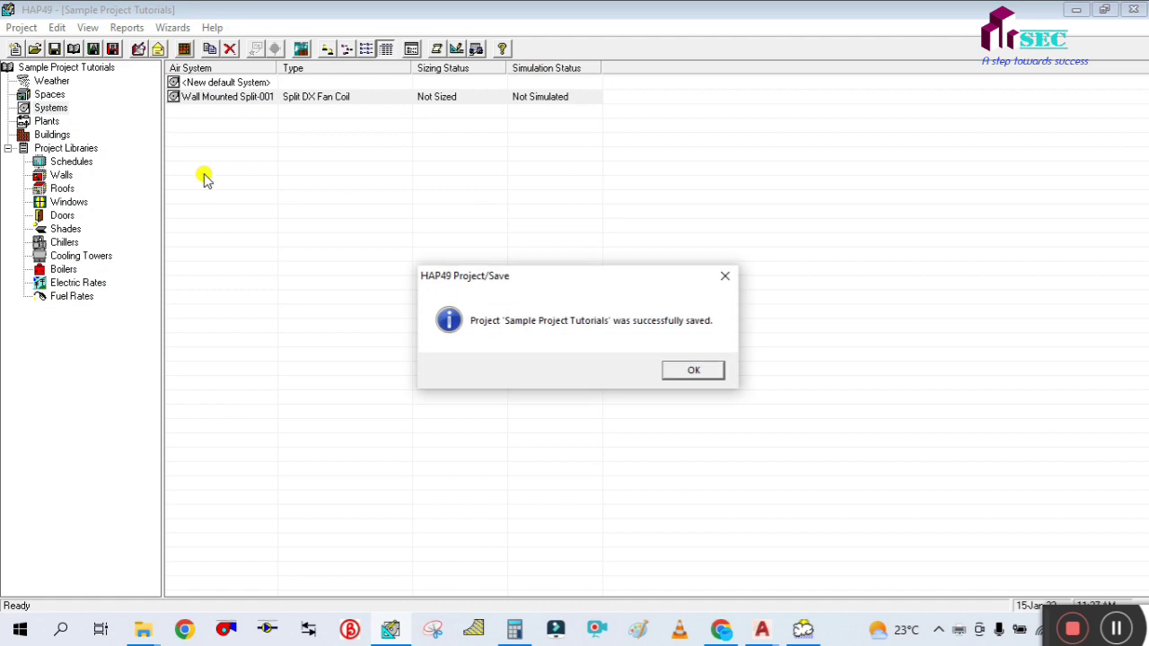
left_click(697, 371)
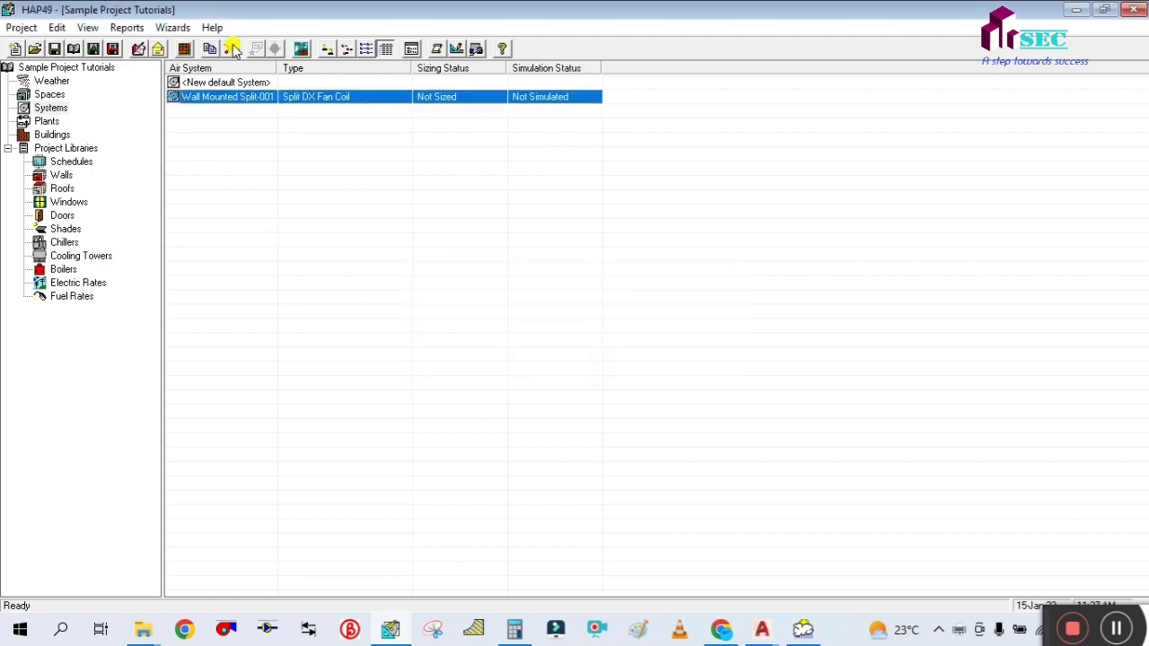
left_click(439, 51)
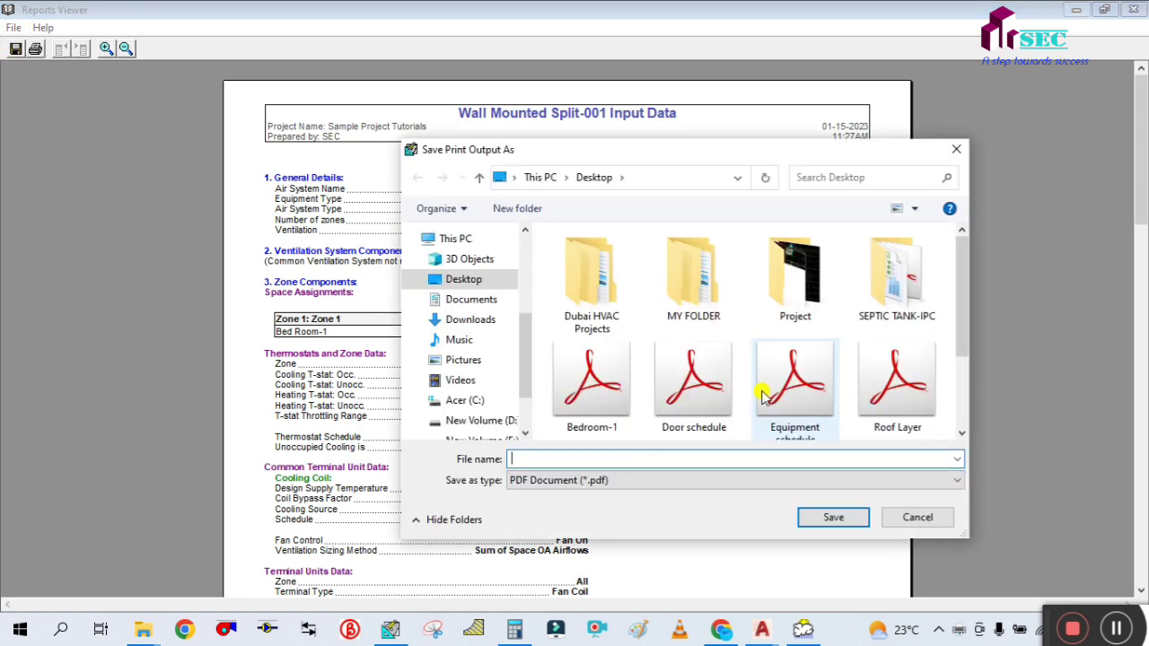
type("Sytem input")
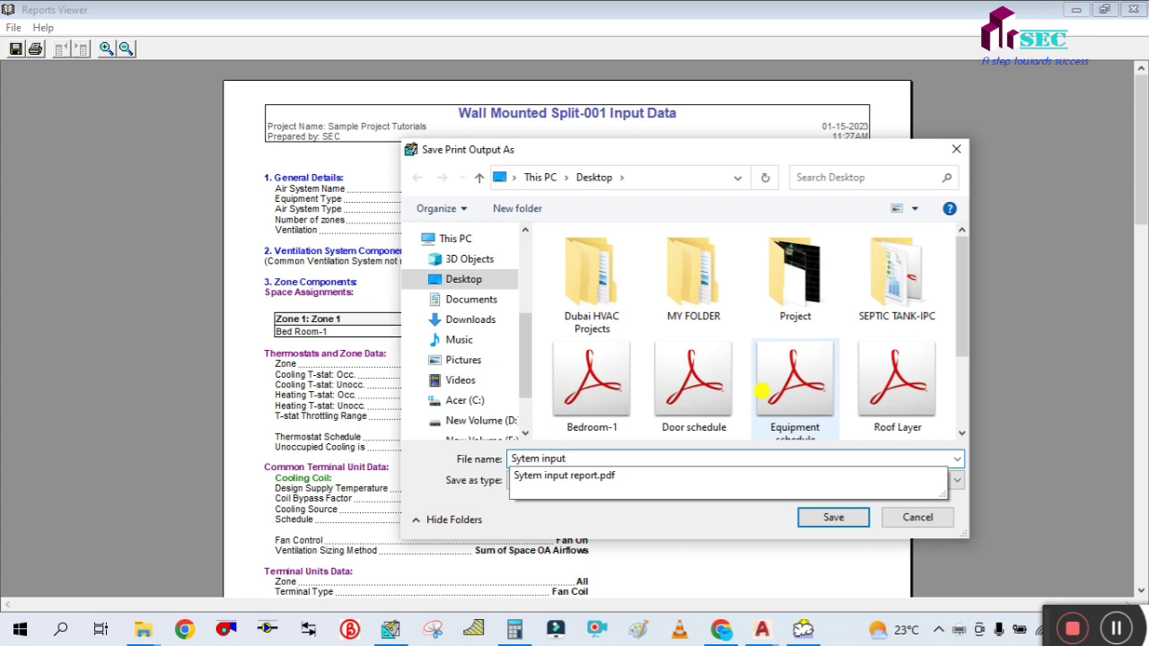
key("Return")
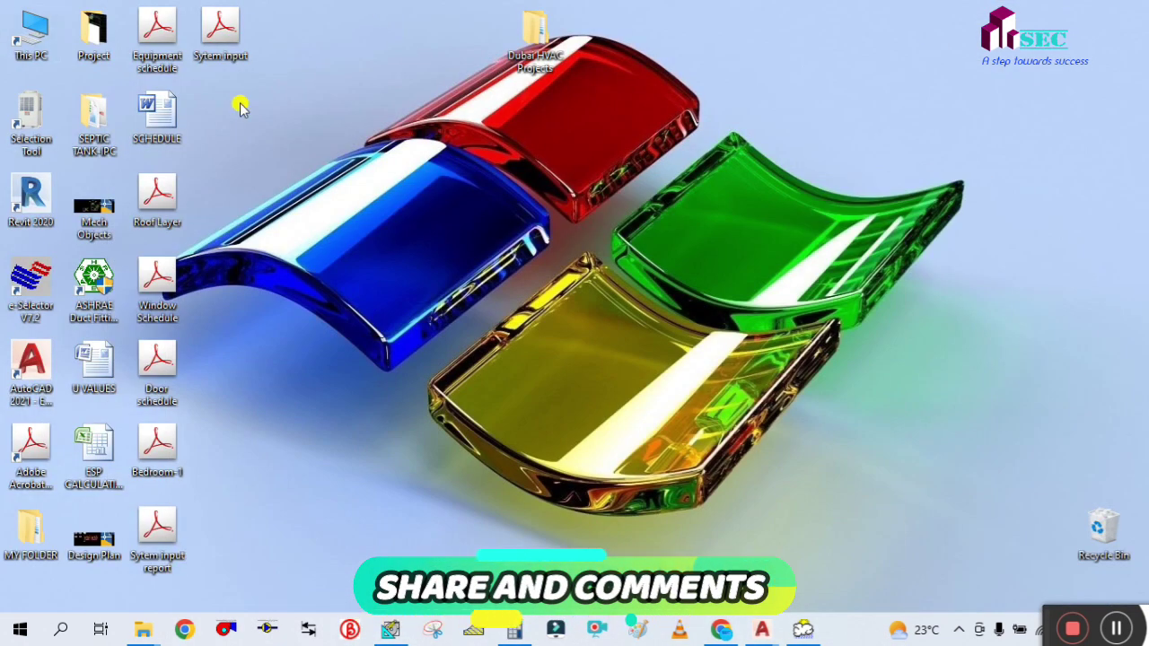
double_click(222, 27)
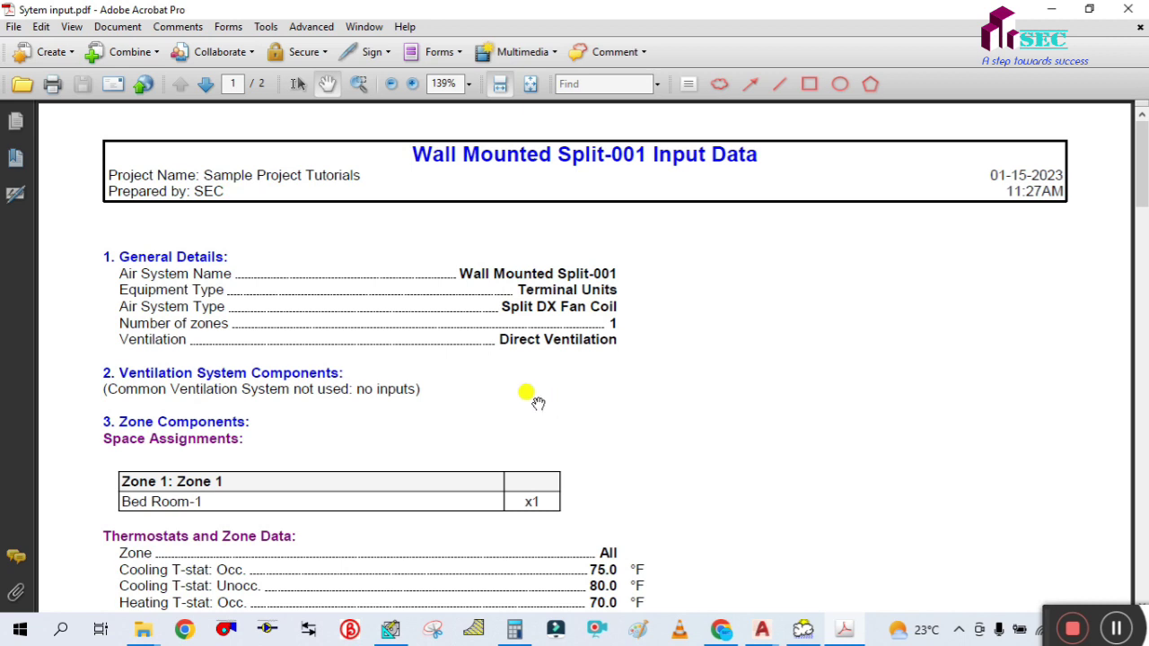
Scroll through the two-page Wall Mounted Split-001 input data report in Acrobat.
scroll(143, 269, "down", 10)
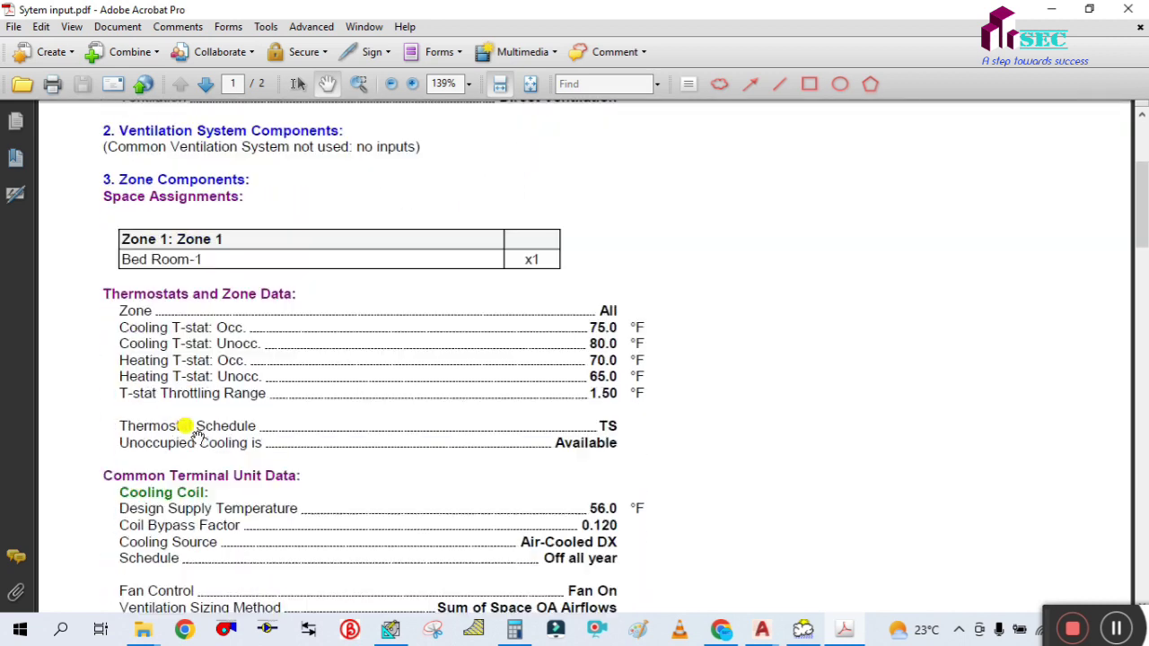
scroll(220, 508, "down", 10)
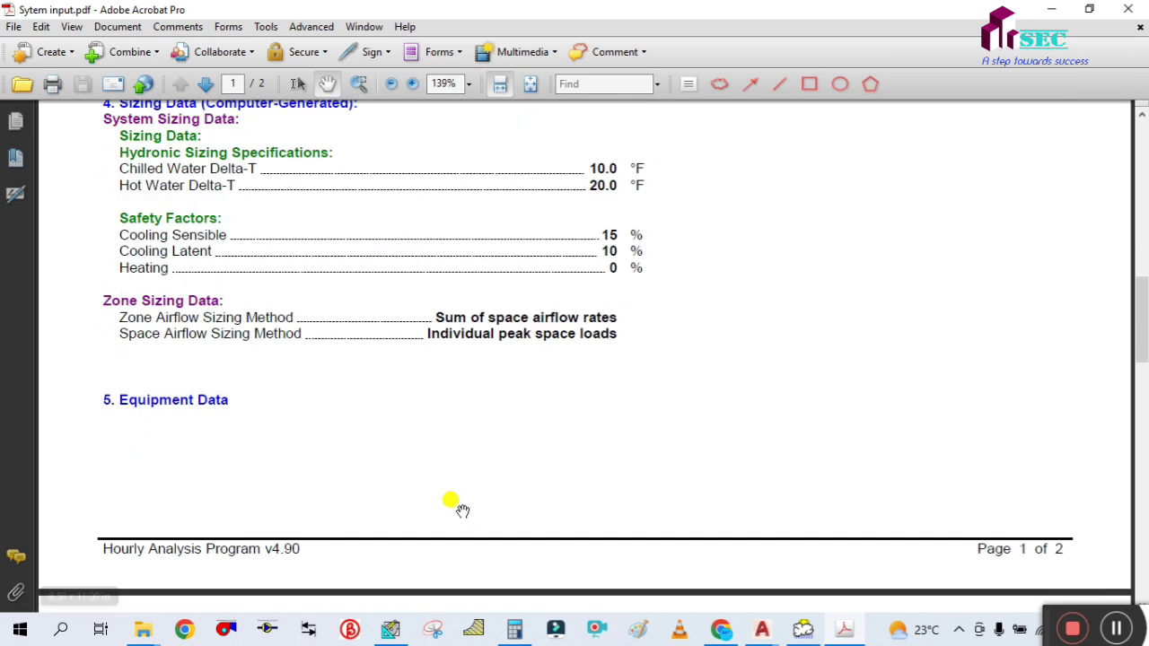
scroll(470, 477, "down", 3)
scroll(475, 476, "up", 16)
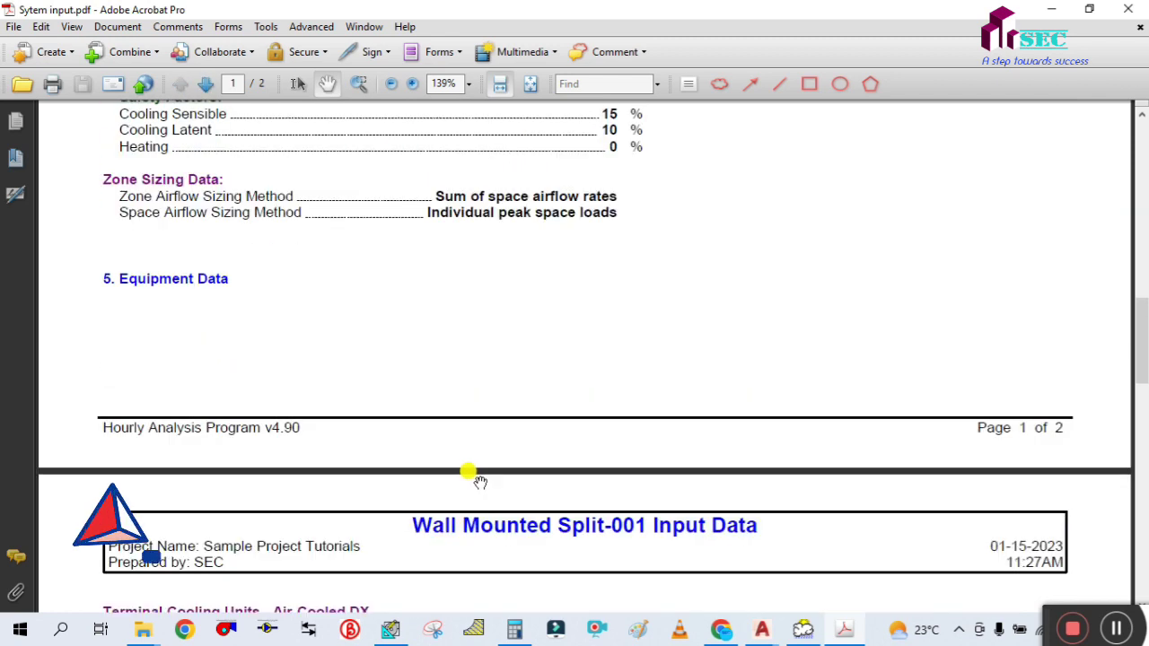
scroll(1097, 571, "up", 2)
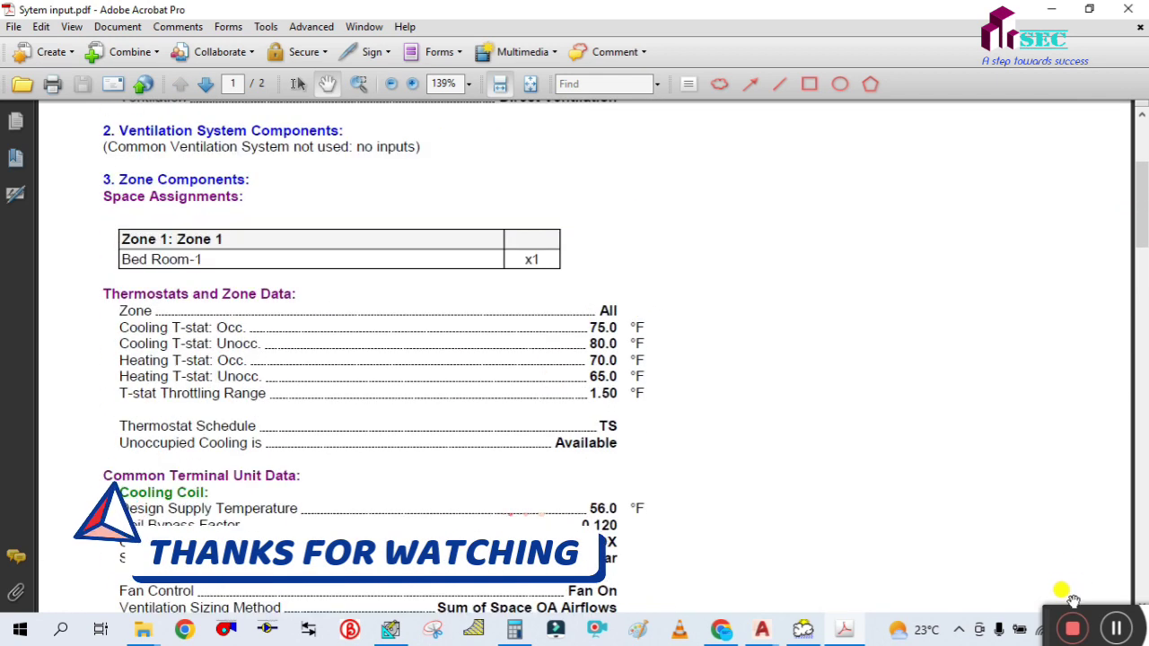